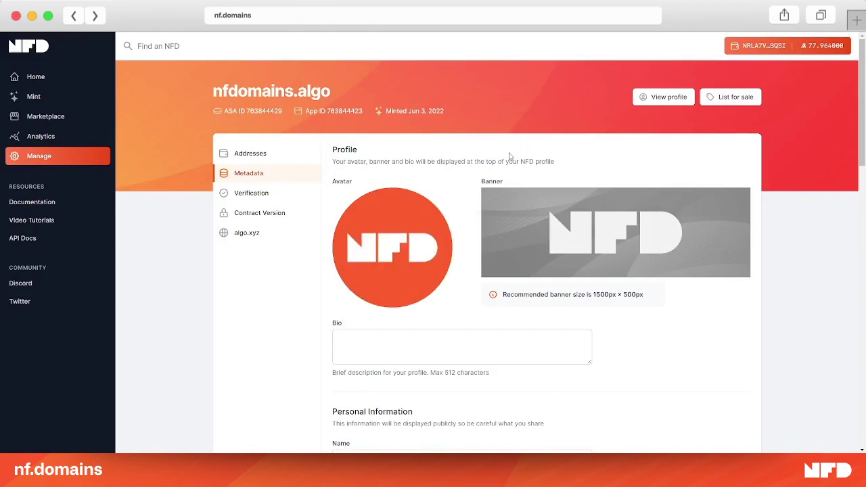
Step: Scroll the nfdomains.algo Metadata page to review the default avatar, banner and blank fields
{"action": "scroll", "coordinate": [512, 196], "scroll_direction": "down", "scroll_amount": 3}
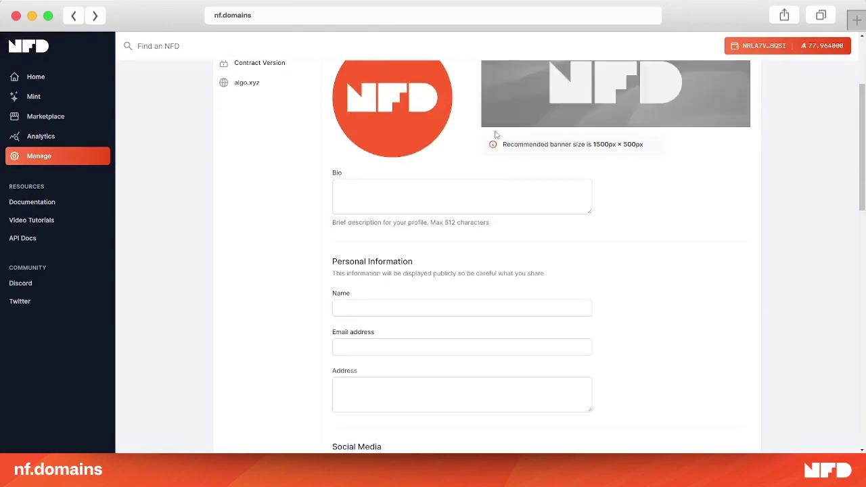
{"action": "scroll", "coordinate": [653, 226], "scroll_direction": "up", "scroll_amount": 3}
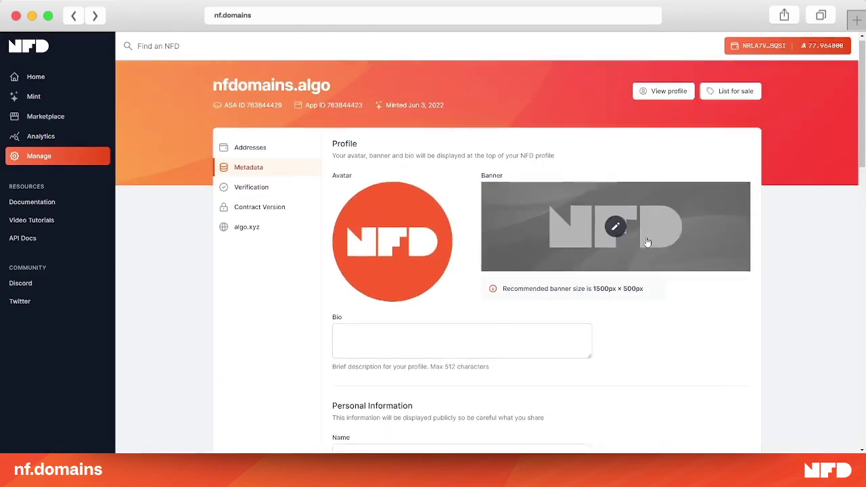
Step: Check the NFT option, then upload the peacock image as the avatar and sign in MyAlgo
{"action": "left_click", "coordinate": [391, 247]}
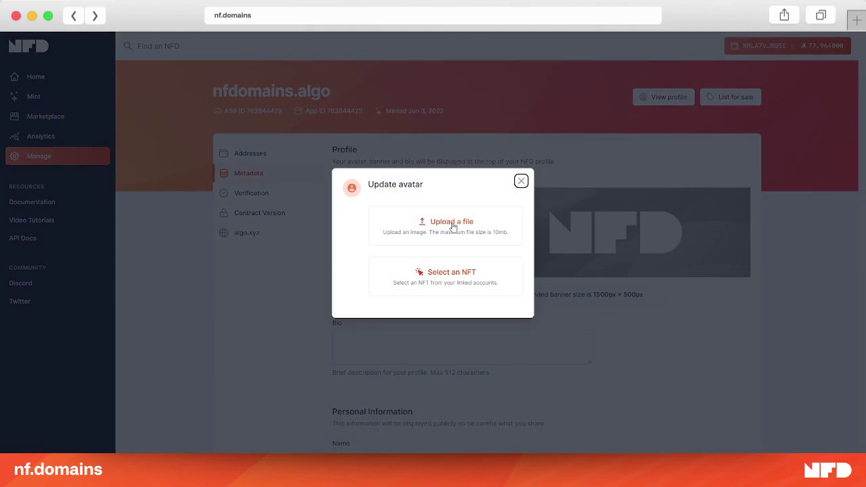
{"action": "left_click", "coordinate": [439, 279]}
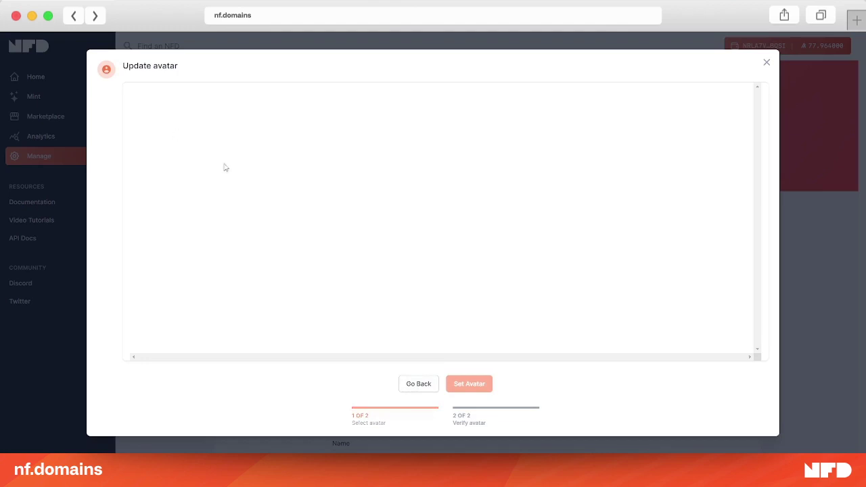
{"action": "left_click", "coordinate": [414, 385]}
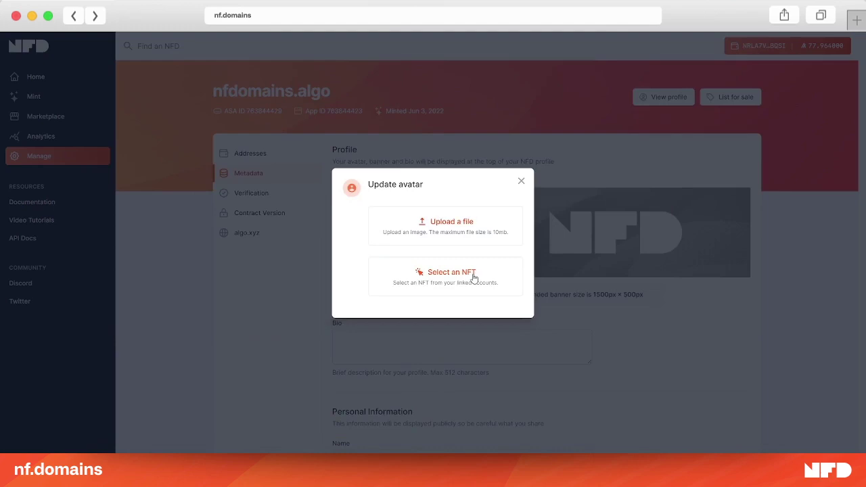
{"action": "left_click", "coordinate": [447, 226]}
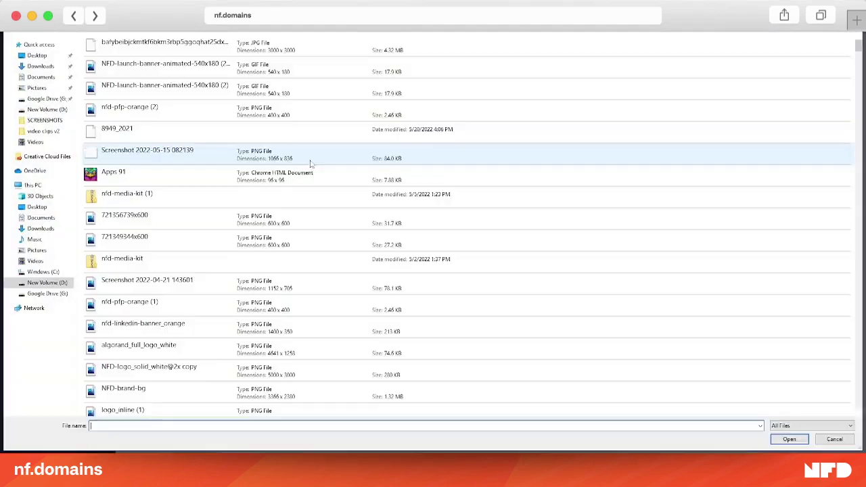
{"action": "left_click", "coordinate": [162, 44]}
{"action": "left_click", "coordinate": [791, 440]}
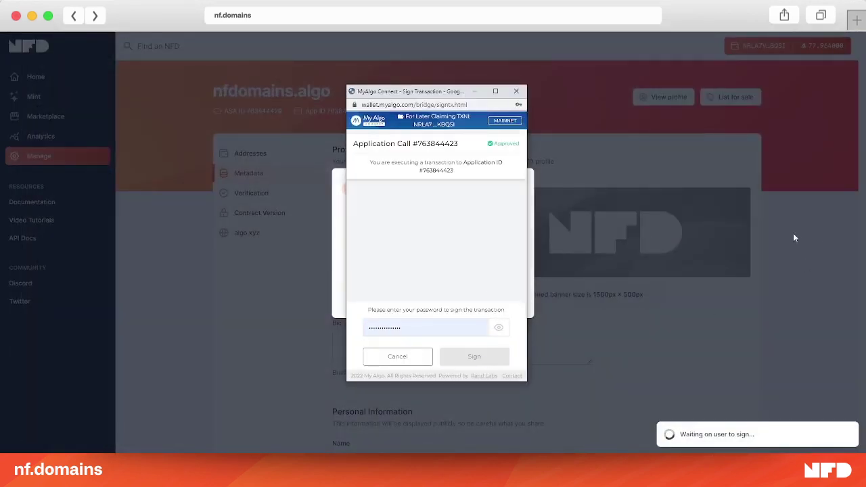
{"action": "left_click", "coordinate": [656, 243]}
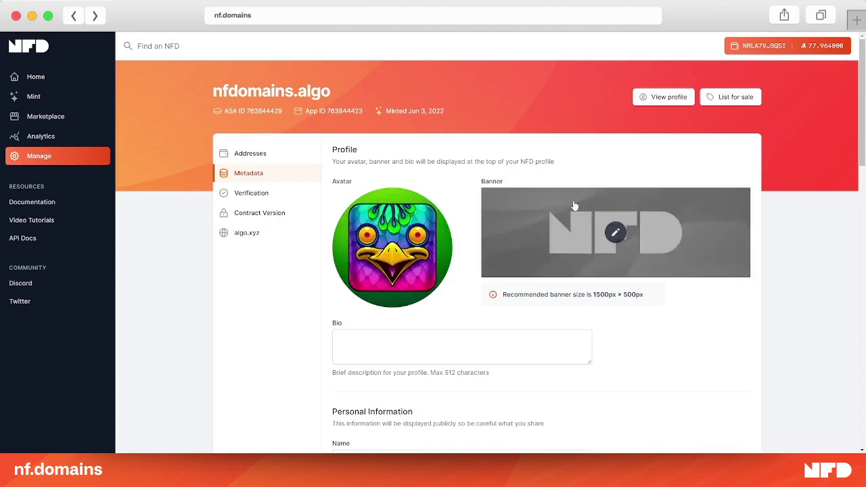
Step: Open the public nfdomains.algo profile page showing the new peacock avatar
{"action": "left_click", "coordinate": [666, 98]}
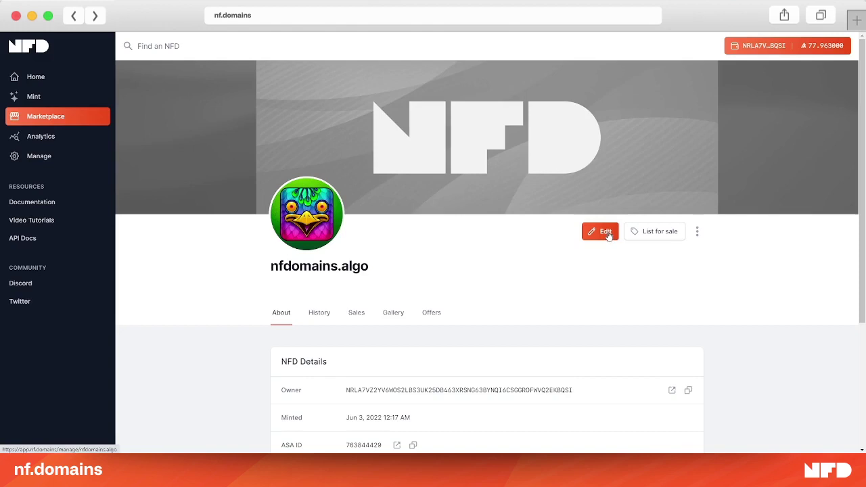
Step: Return to the Metadata editor, open the banner choices and close them unchanged
{"action": "left_click", "coordinate": [607, 232]}
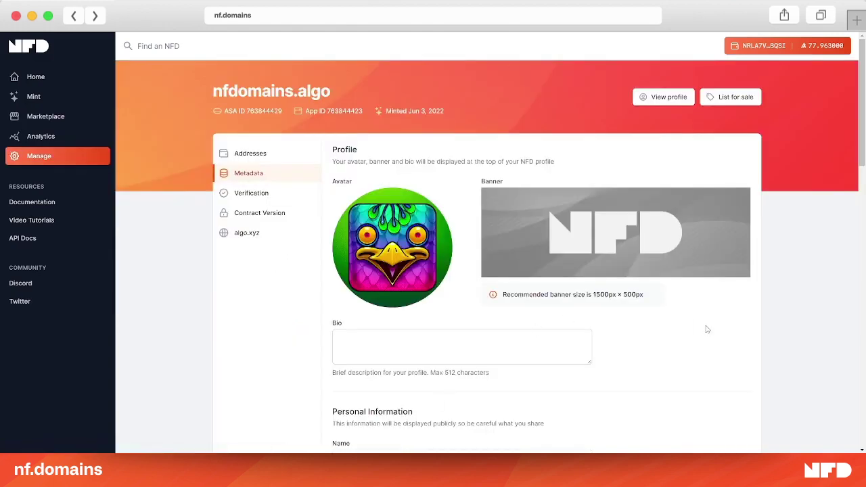
{"action": "scroll", "coordinate": [722, 323], "scroll_direction": "down", "scroll_amount": 2}
{"action": "scroll", "coordinate": [641, 178], "scroll_direction": "down", "scroll_amount": 2}
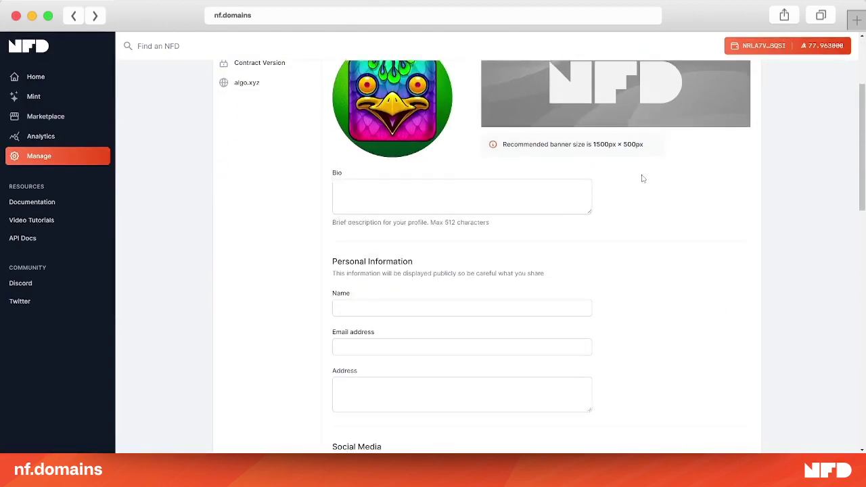
{"action": "scroll", "coordinate": [640, 170], "scroll_direction": "up", "scroll_amount": 2}
{"action": "left_click", "coordinate": [615, 163]}
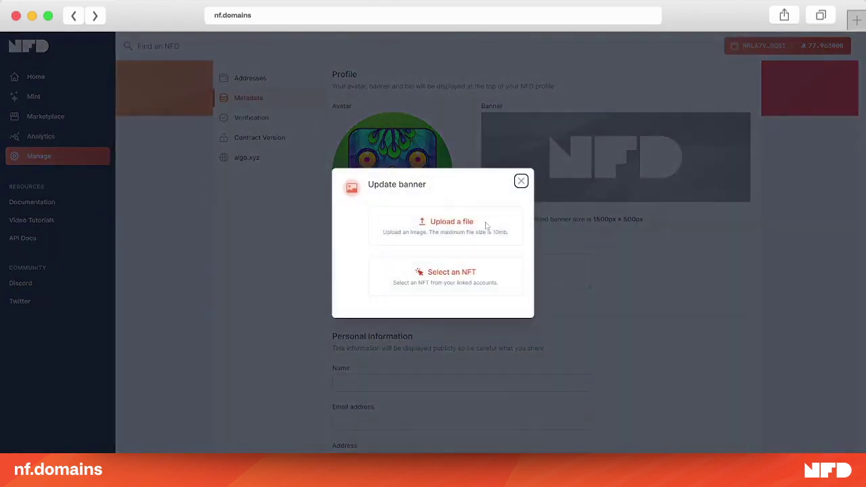
{"action": "left_click", "coordinate": [675, 264]}
{"action": "scroll", "coordinate": [675, 263], "scroll_direction": "down", "scroll_amount": 2}
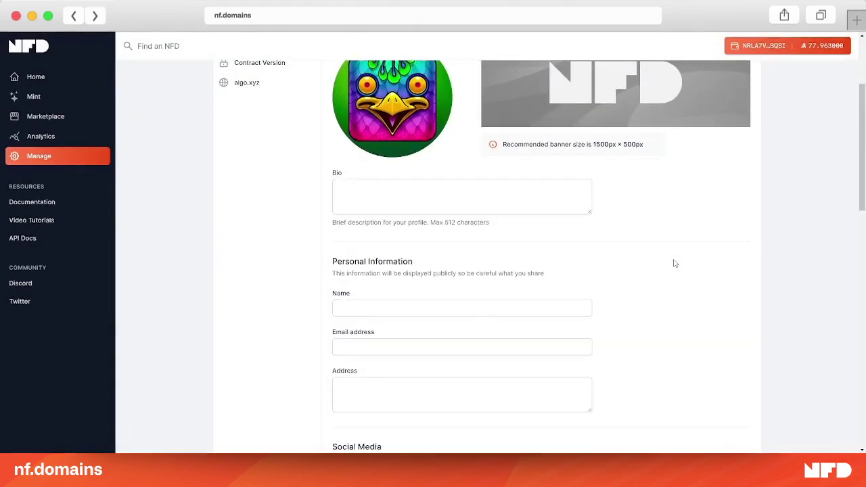
{"action": "scroll", "coordinate": [650, 230], "scroll_direction": "up", "scroll_amount": 2}
Step: Highlight the nfdomains.algo title text, then clear the selection
{"action": "mouse_move", "coordinate": [614, 159]}
{"action": "scroll", "coordinate": [624, 197], "scroll_direction": "up", "scroll_amount": 2}
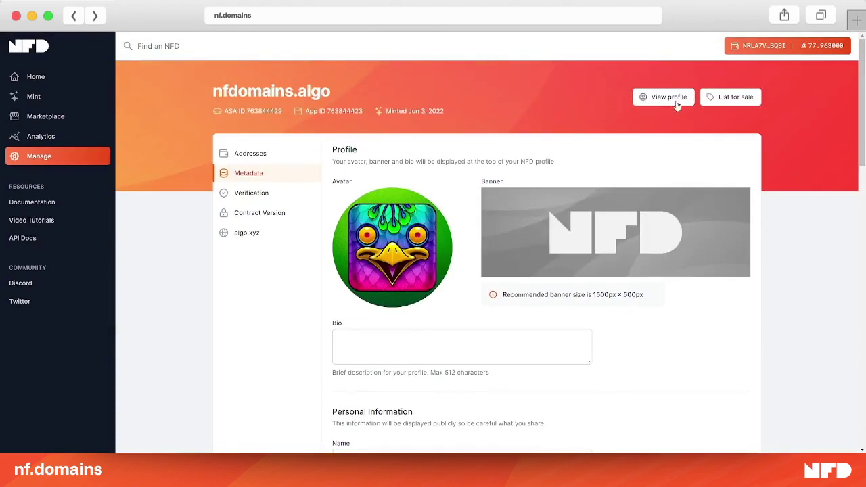
{"action": "scroll", "coordinate": [670, 254], "scroll_direction": "down", "scroll_amount": 2}
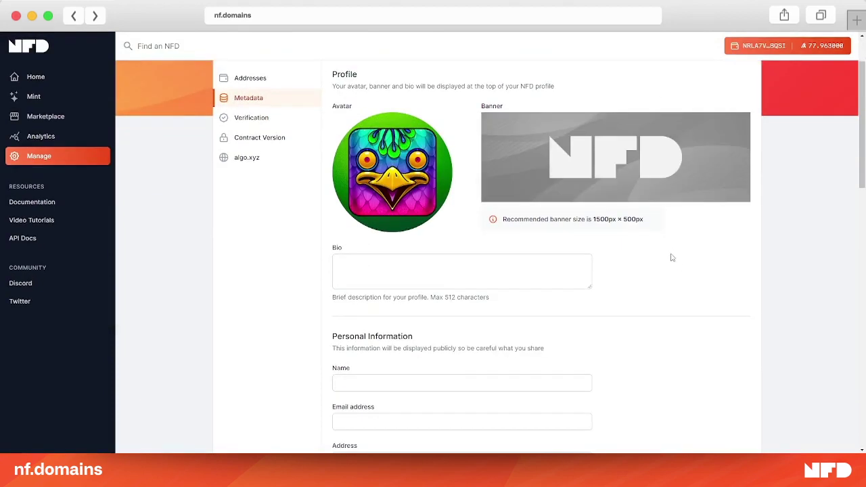
{"action": "scroll", "coordinate": [679, 266], "scroll_direction": "up", "scroll_amount": 2}
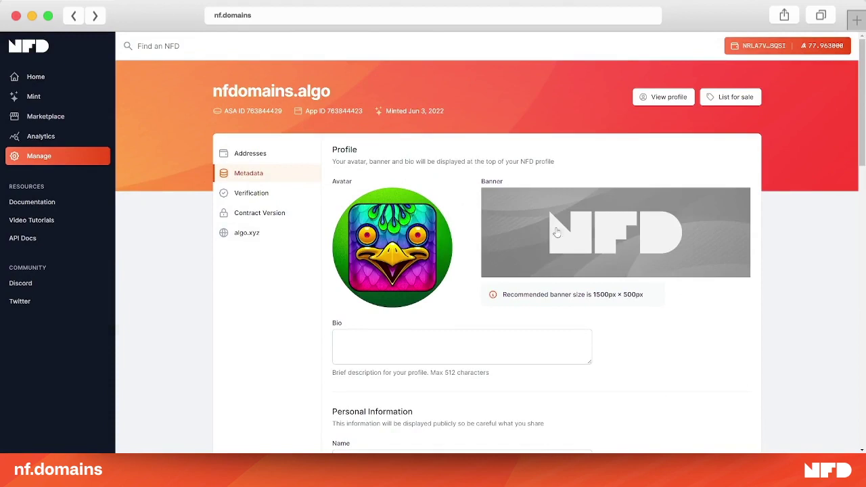
{"action": "mouse_move", "coordinate": [558, 209]}
{"action": "left_click_drag", "start_coordinate": [212, 92], "coordinate": [326, 92]}
{"action": "left_click", "coordinate": [362, 96]}
Step: View the public profile and browse its NFT Gallery tab
{"action": "left_click", "coordinate": [667, 97]}
{"action": "left_click", "coordinate": [393, 312]}
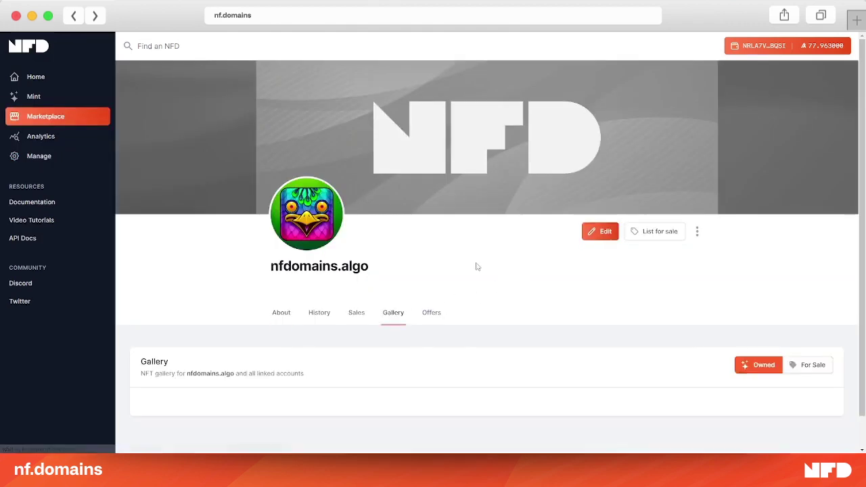
{"action": "scroll", "coordinate": [477, 266], "scroll_direction": "down", "scroll_amount": 1}
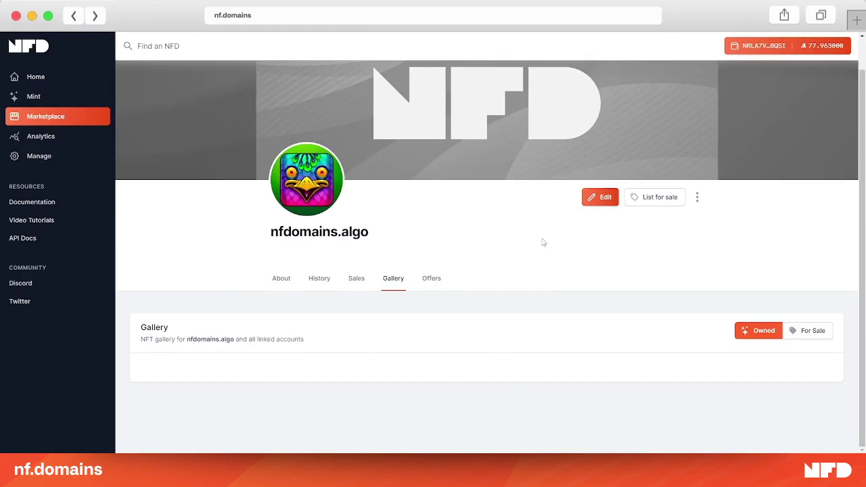
{"action": "scroll", "coordinate": [543, 242], "scroll_direction": "up", "scroll_amount": 1}
{"action": "left_click", "coordinate": [601, 234]}
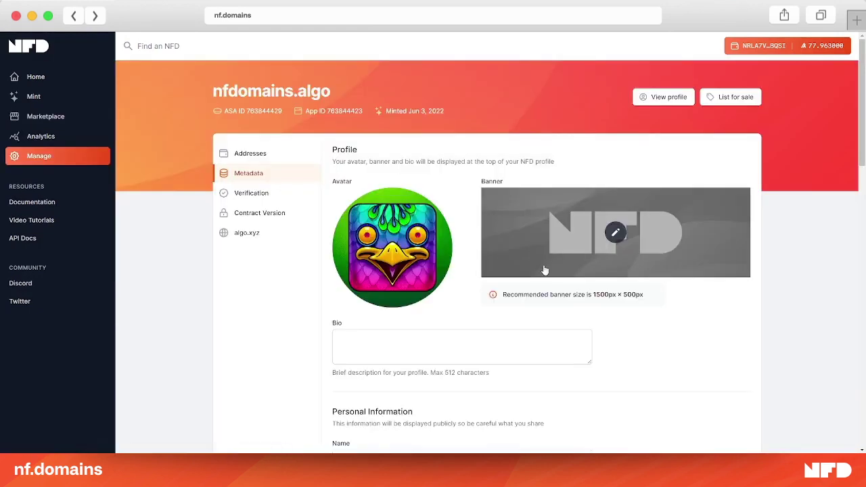
{"action": "scroll", "coordinate": [707, 323], "scroll_direction": "down", "scroll_amount": 2}
{"action": "scroll", "coordinate": [703, 321], "scroll_direction": "down", "scroll_amount": 2}
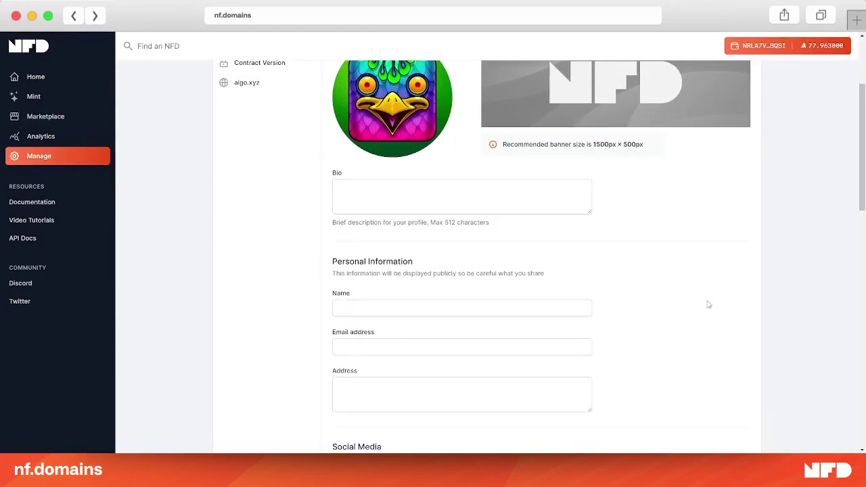
{"action": "scroll", "coordinate": [708, 305], "scroll_direction": "down", "scroll_amount": 2}
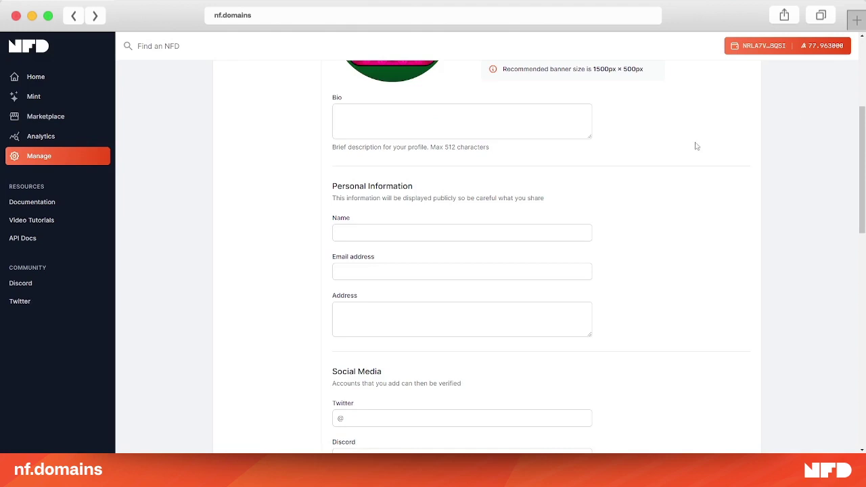
{"action": "scroll", "coordinate": [691, 149], "scroll_direction": "down", "scroll_amount": 2}
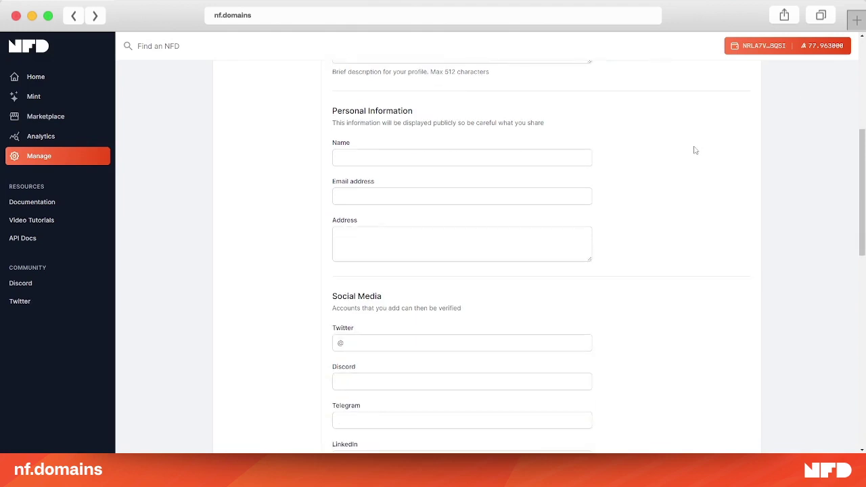
{"action": "scroll", "coordinate": [692, 149], "scroll_direction": "down", "scroll_amount": 2}
{"action": "scroll", "coordinate": [691, 147], "scroll_direction": "up", "scroll_amount": 2}
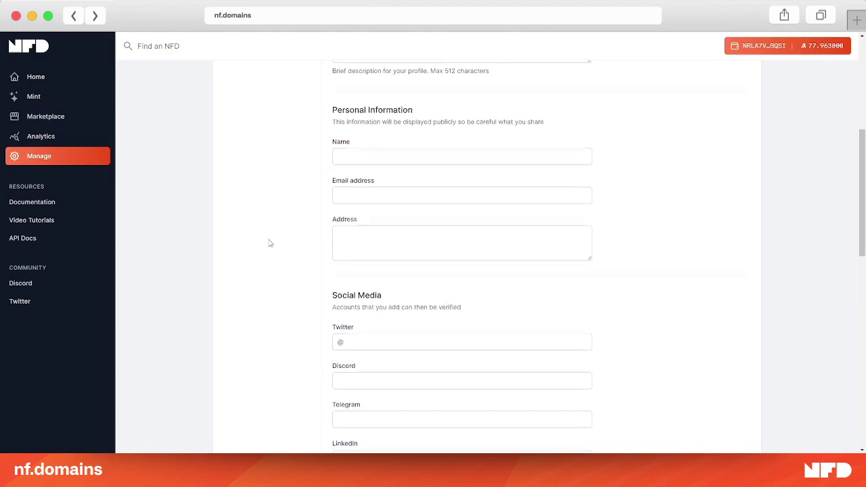
{"action": "scroll", "coordinate": [268, 242], "scroll_direction": "down", "scroll_amount": 5}
{"action": "scroll", "coordinate": [274, 259], "scroll_direction": "down", "scroll_amount": 3}
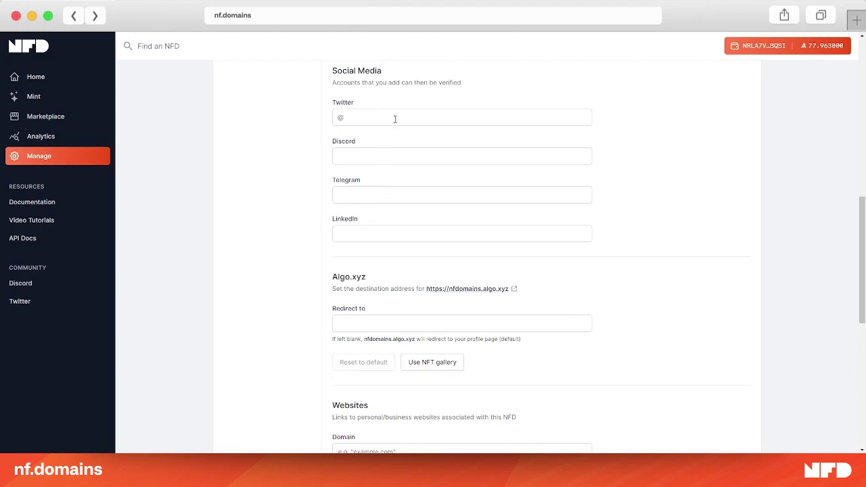
{"action": "scroll", "coordinate": [272, 233], "scroll_direction": "down", "scroll_amount": 2}
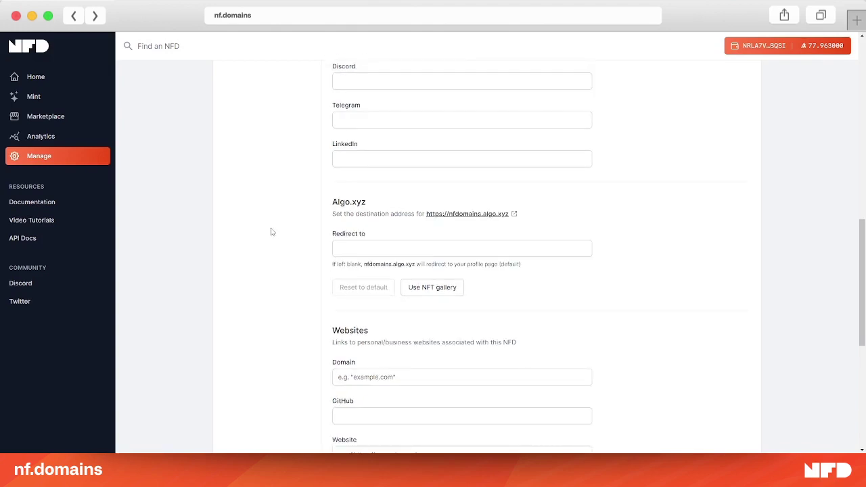
{"action": "scroll", "coordinate": [271, 232], "scroll_direction": "down", "scroll_amount": 2}
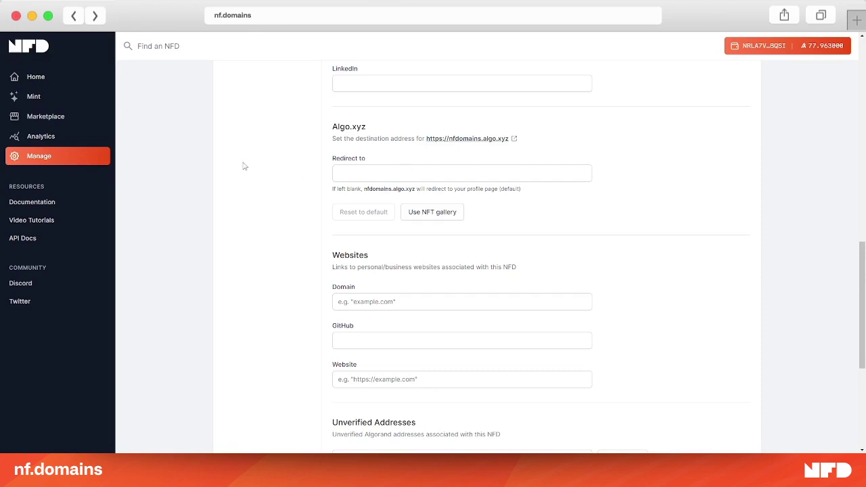
{"action": "left_click", "coordinate": [450, 213]}
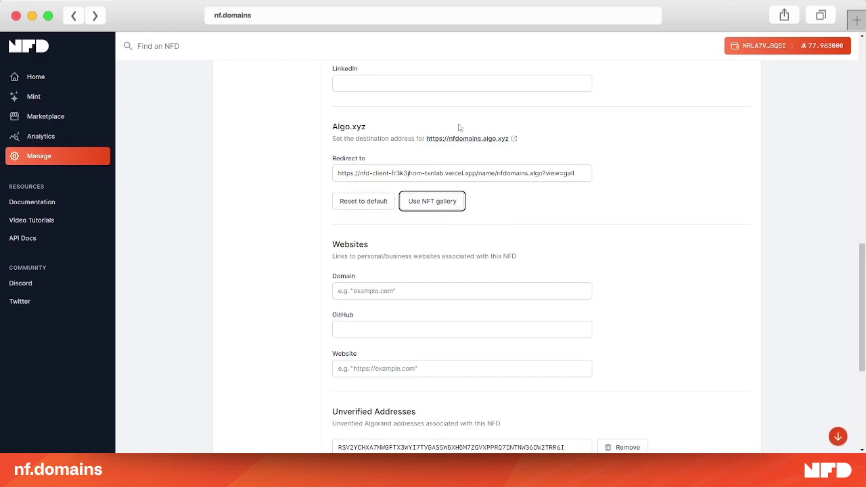
{"action": "left_click", "coordinate": [387, 205]}
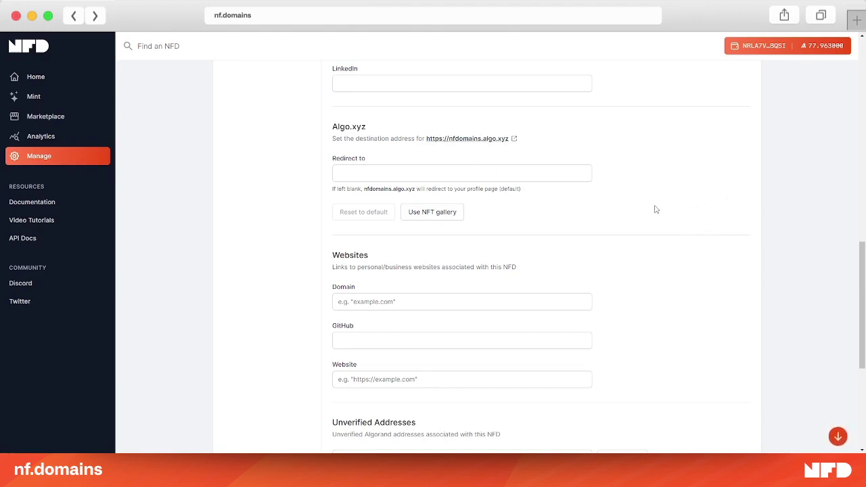
{"action": "scroll", "coordinate": [647, 210], "scroll_direction": "down", "scroll_amount": 2}
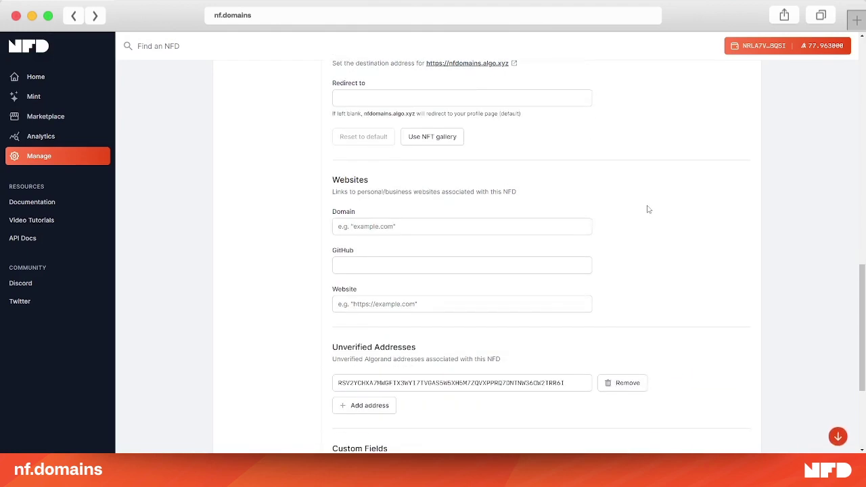
{"action": "scroll", "coordinate": [650, 209], "scroll_direction": "down", "scroll_amount": 2}
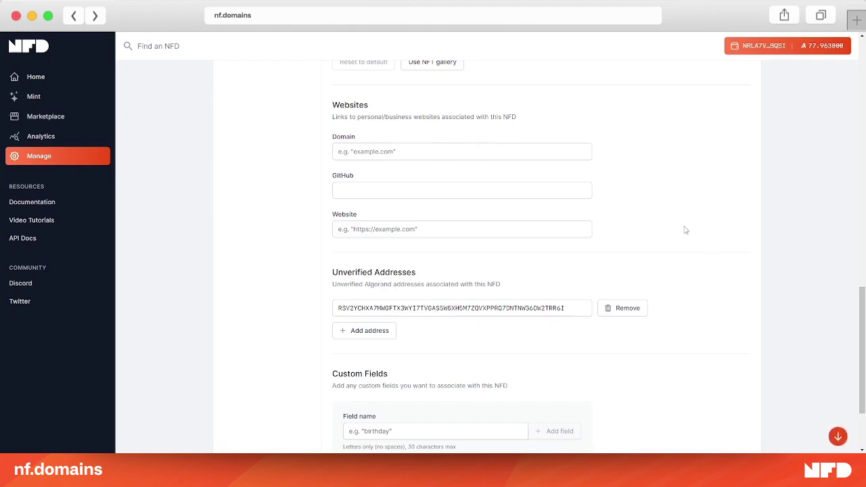
{"action": "scroll", "coordinate": [686, 230], "scroll_direction": "down", "scroll_amount": 2}
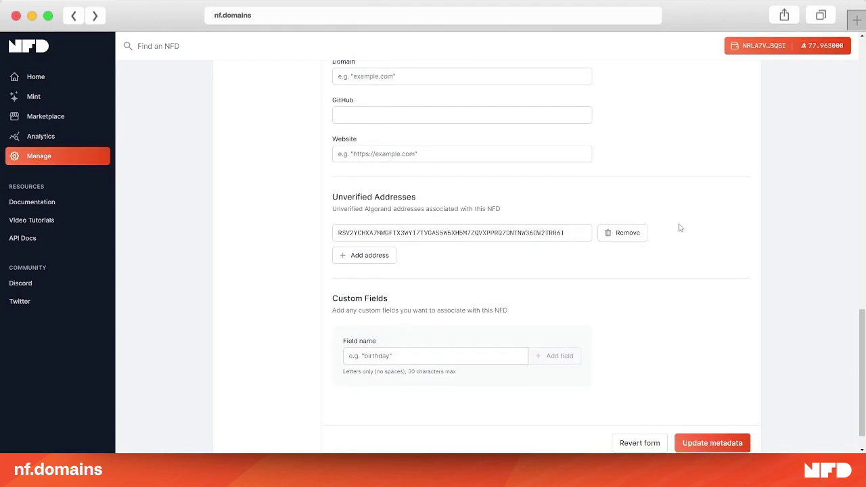
{"action": "scroll", "coordinate": [664, 212], "scroll_direction": "up", "scroll_amount": 2}
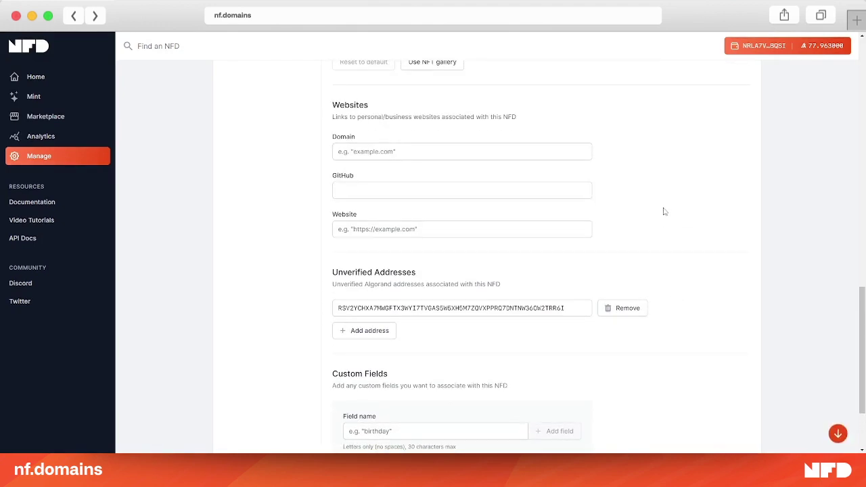
{"action": "scroll", "coordinate": [663, 211], "scroll_direction": "down", "scroll_amount": 2}
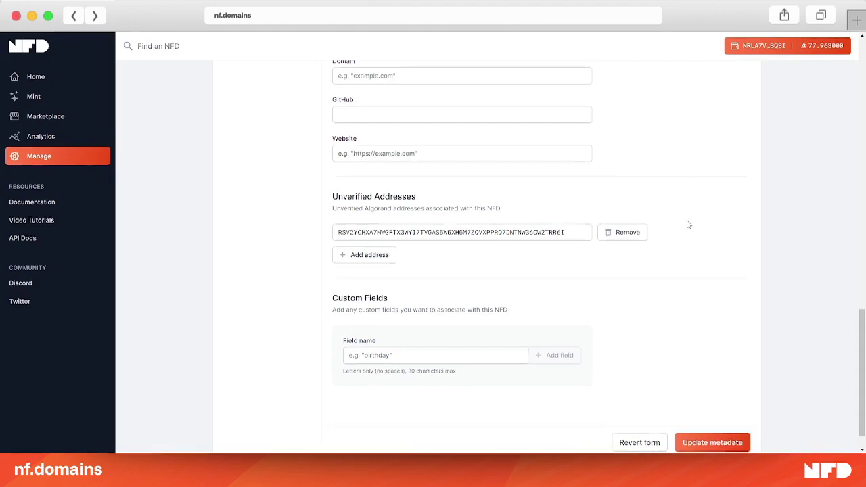
Step: Scroll up to the blank Social Media fields for Twitter, Discord, Telegram and LinkedIn
{"action": "scroll", "coordinate": [685, 223], "scroll_direction": "down", "scroll_amount": 1}
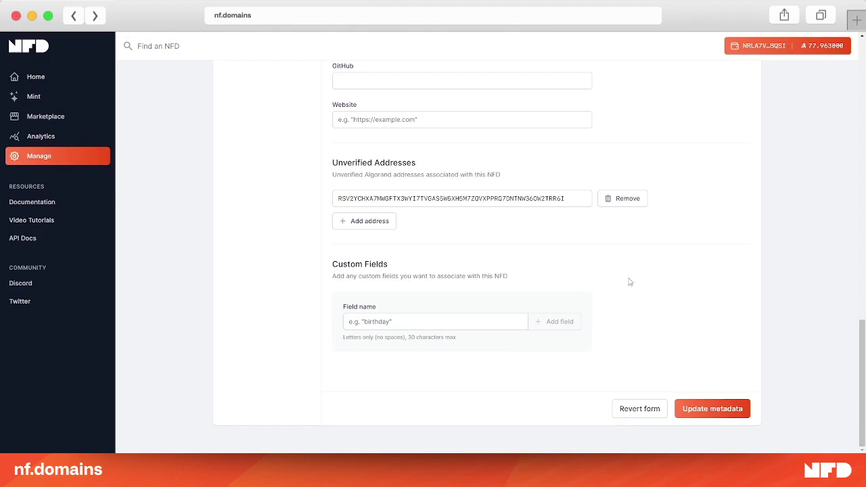
{"action": "scroll", "coordinate": [626, 280], "scroll_direction": "up", "scroll_amount": 2}
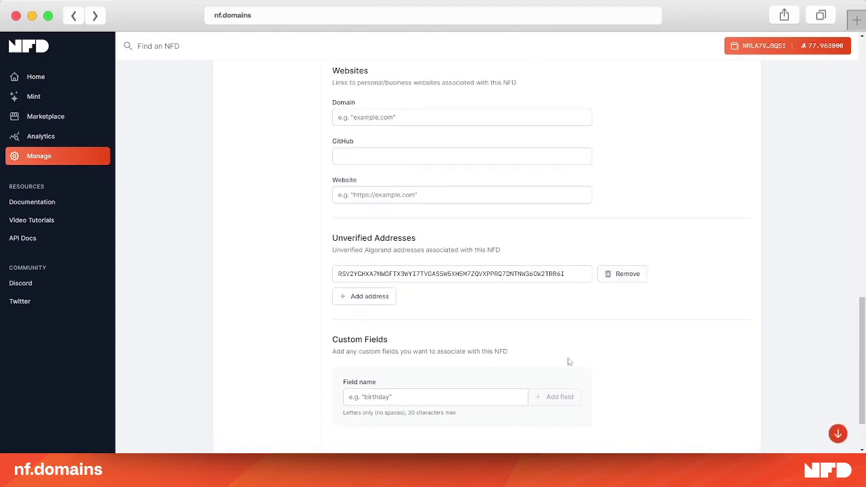
{"action": "scroll", "coordinate": [438, 394], "scroll_direction": "down", "scroll_amount": 2}
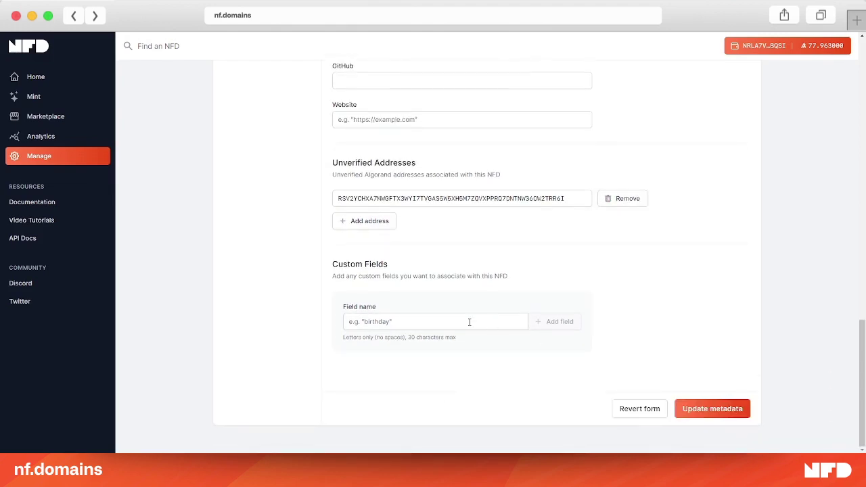
{"action": "scroll", "coordinate": [622, 299], "scroll_direction": "up", "scroll_amount": 2}
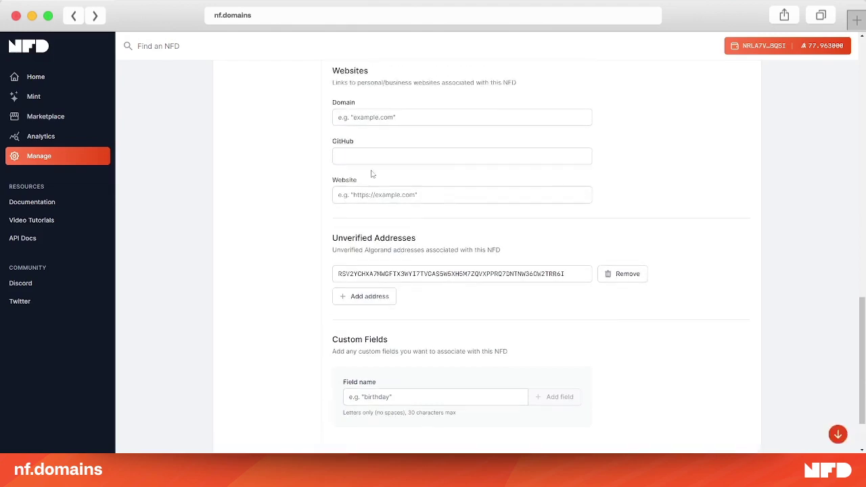
{"action": "scroll", "coordinate": [708, 193], "scroll_direction": "up", "scroll_amount": 2}
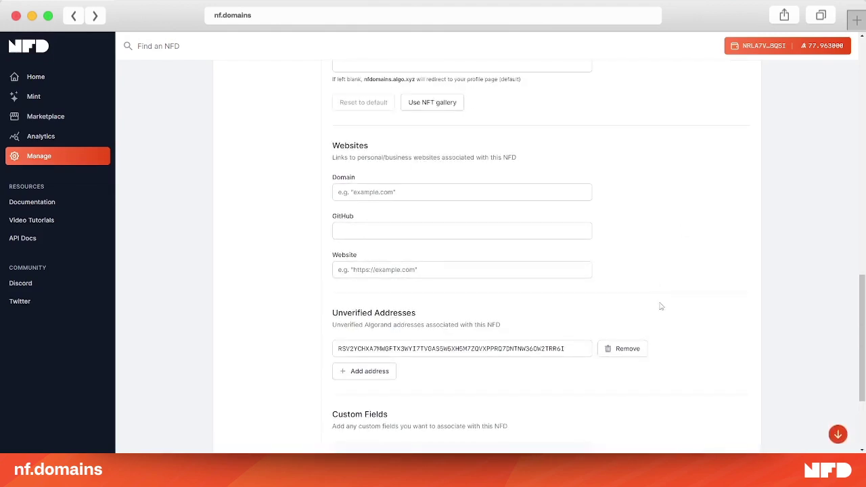
{"action": "scroll", "coordinate": [660, 299], "scroll_direction": "up", "scroll_amount": 4}
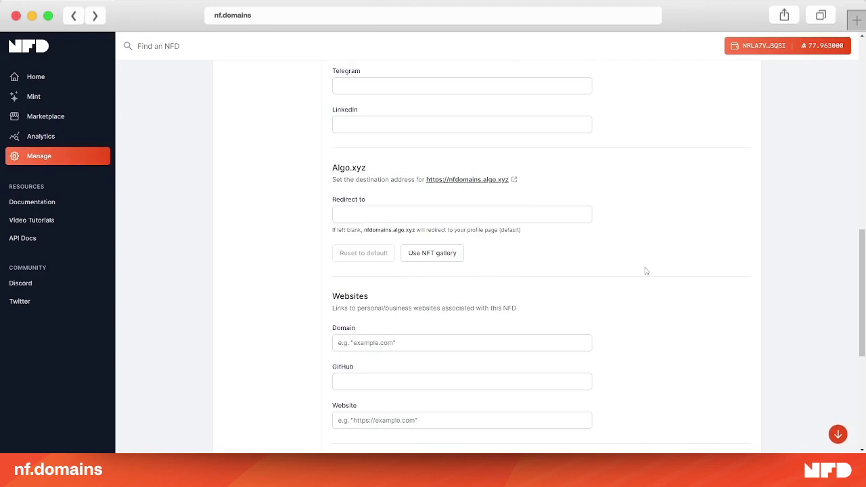
{"action": "scroll", "coordinate": [646, 264], "scroll_direction": "up", "scroll_amount": 4}
{"action": "scroll", "coordinate": [651, 249], "scroll_direction": "up", "scroll_amount": 2}
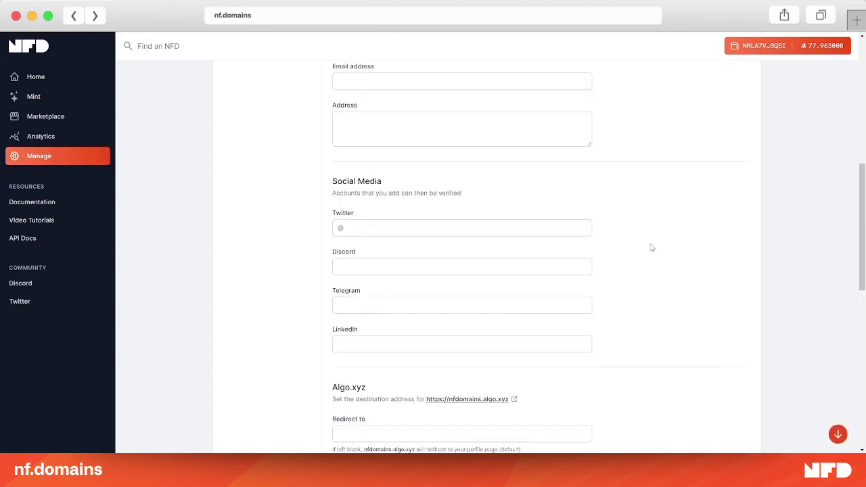
Step: Enter the Twitter handle and save the metadata update, signing it in MyAlgo
{"action": "left_click", "coordinate": [421, 234]}
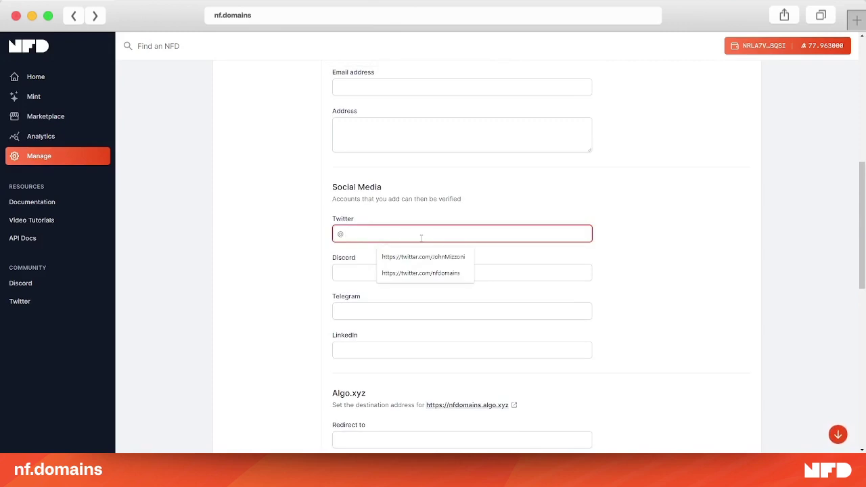
{"action": "type", "text": "johnmizzoni"}
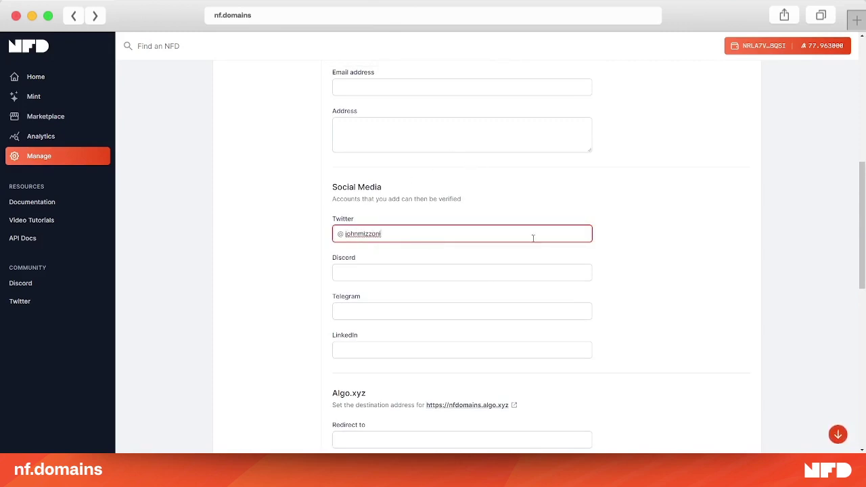
{"action": "scroll", "coordinate": [580, 265], "scroll_direction": "down", "scroll_amount": 2}
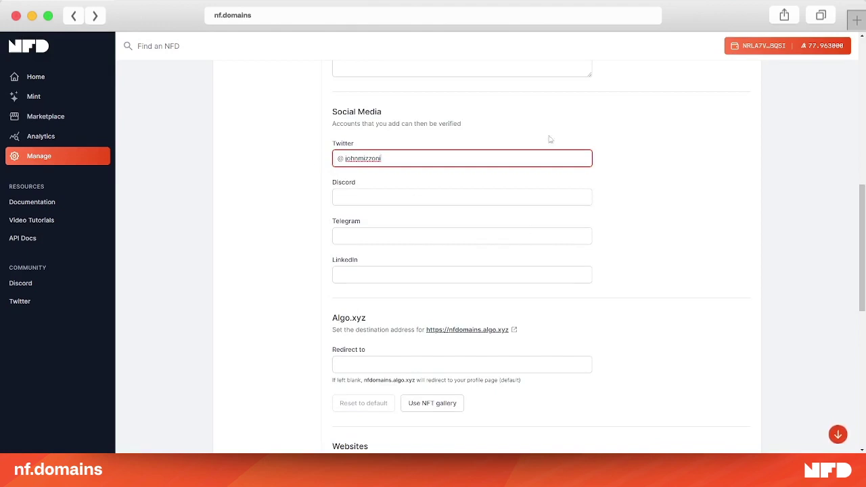
{"action": "scroll", "coordinate": [674, 297], "scroll_direction": "down", "scroll_amount": 12}
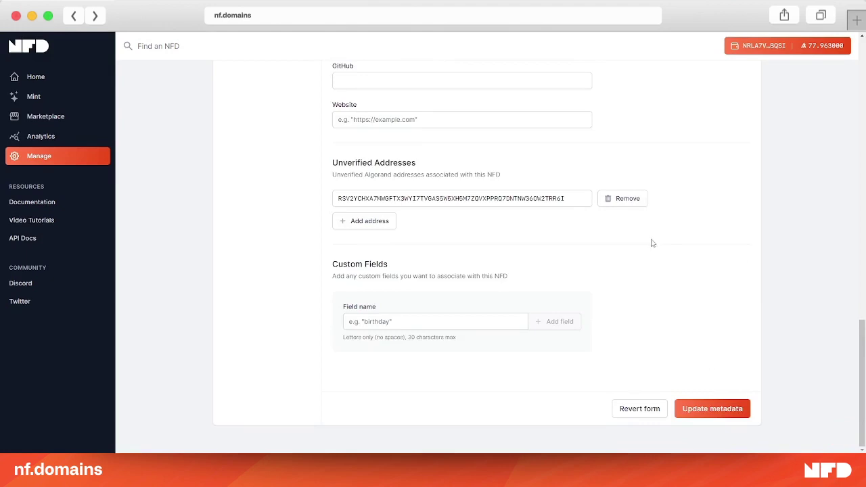
{"action": "scroll", "coordinate": [643, 238], "scroll_direction": "up", "scroll_amount": 6}
{"action": "scroll", "coordinate": [649, 247], "scroll_direction": "down", "scroll_amount": 2}
{"action": "scroll", "coordinate": [652, 250], "scroll_direction": "down", "scroll_amount": 4}
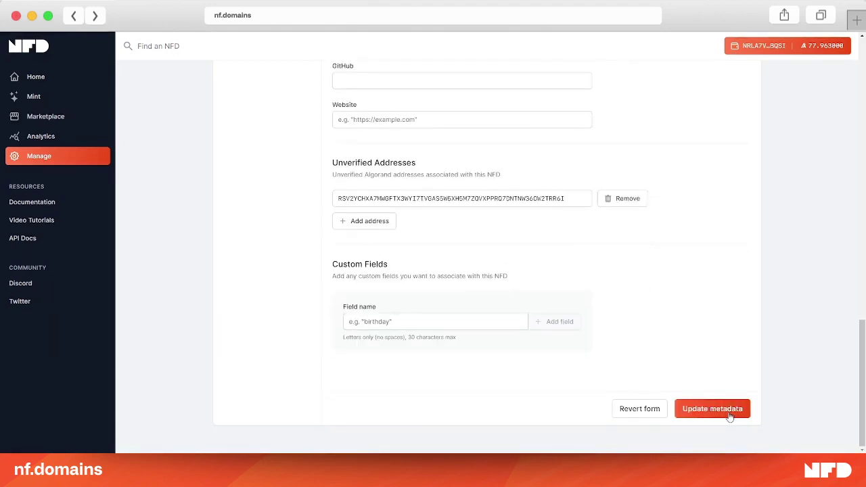
{"action": "left_click", "coordinate": [728, 410]}
{"action": "left_click", "coordinate": [482, 328]}
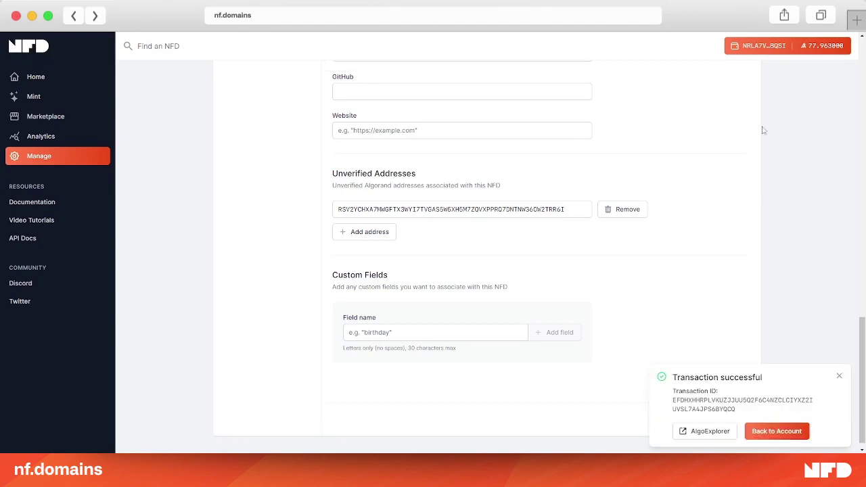
Step: Reopen nfdomains.algo from the account, check the Twitter handle under User Defined, then edit
{"action": "left_click", "coordinate": [777, 431]}
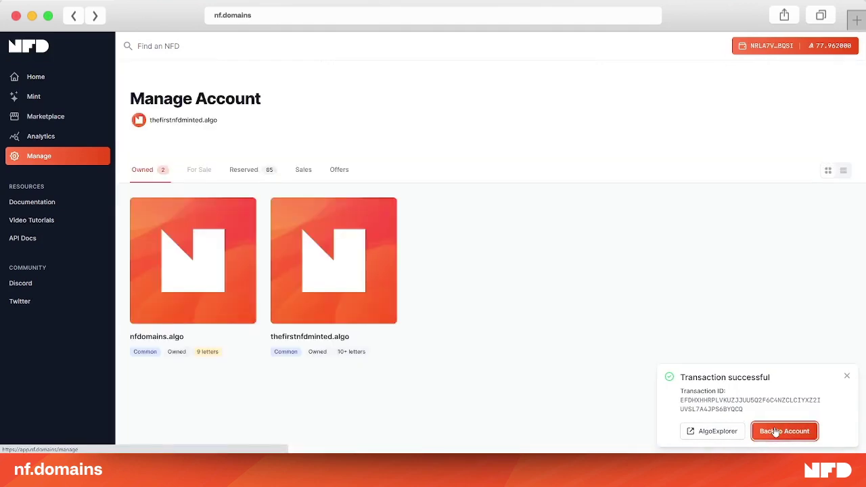
{"action": "left_click", "coordinate": [180, 272]}
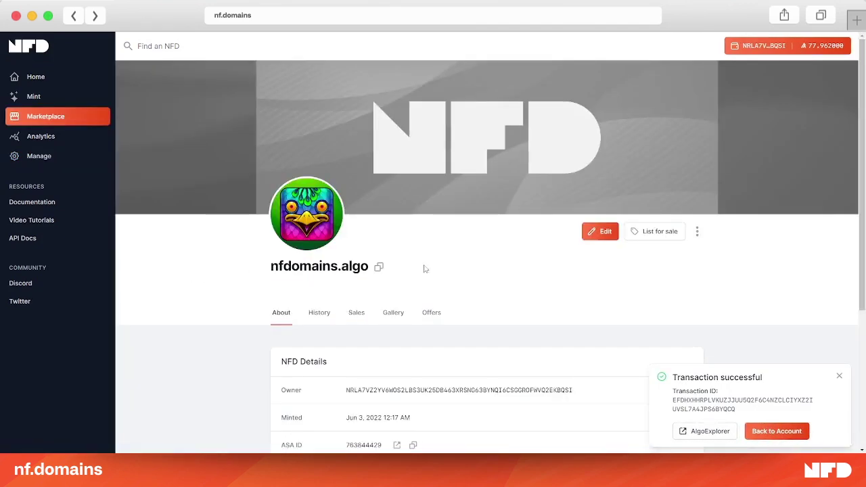
{"action": "scroll", "coordinate": [512, 285], "scroll_direction": "down", "scroll_amount": 5}
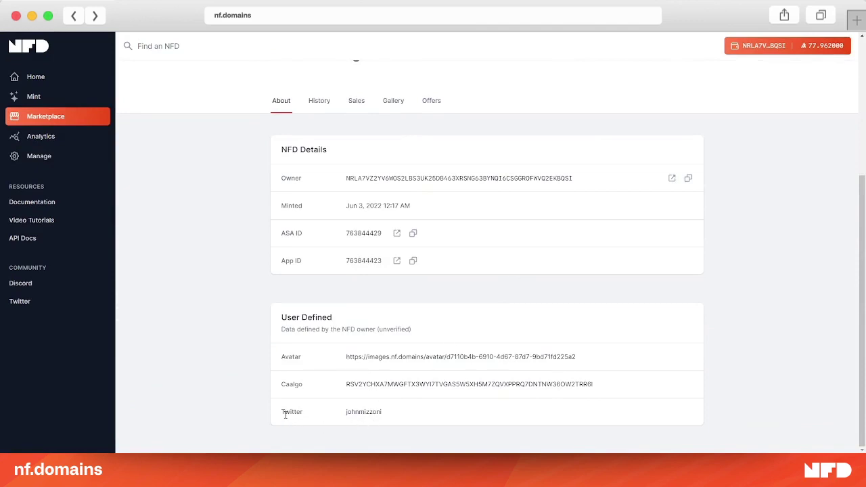
{"action": "scroll", "coordinate": [477, 245], "scroll_direction": "up", "scroll_amount": 4}
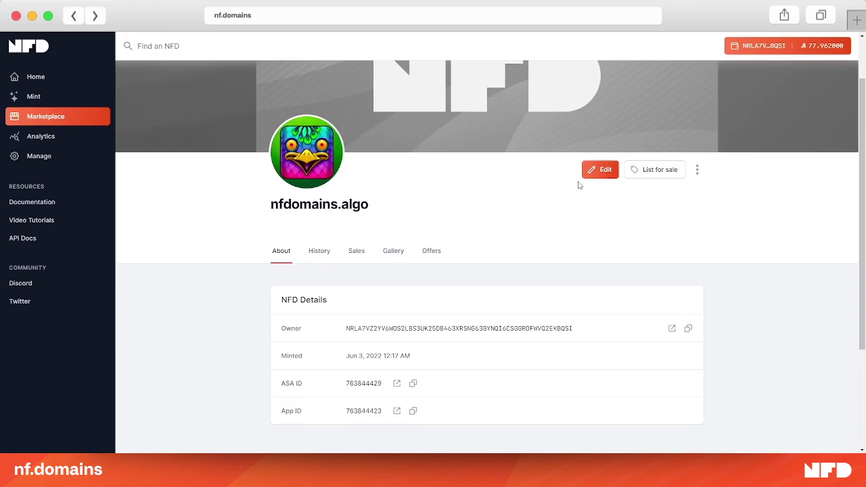
{"action": "left_click", "coordinate": [605, 170]}
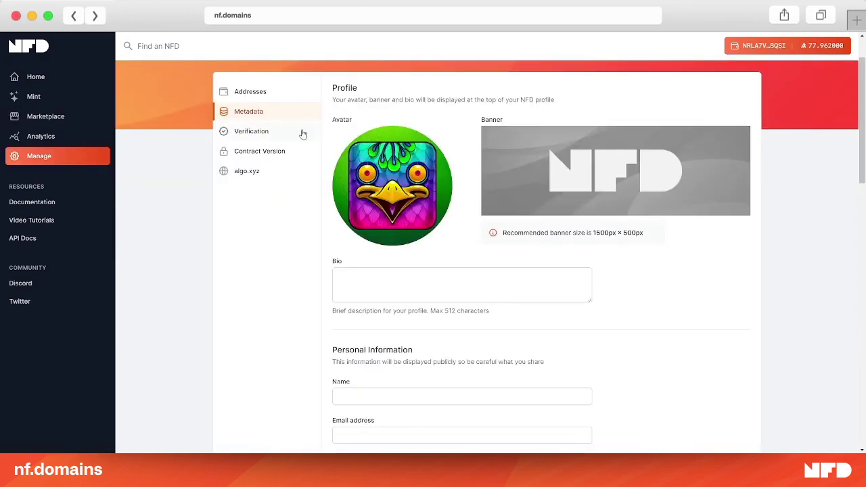
Step: Under Verification, select the twitter field, start verification and open the challenge tweet
{"action": "left_click", "coordinate": [299, 132]}
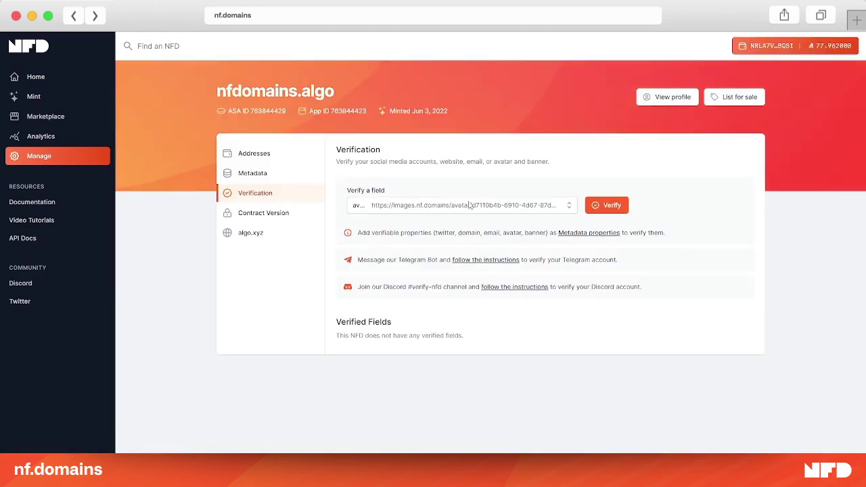
{"action": "left_click", "coordinate": [555, 207]}
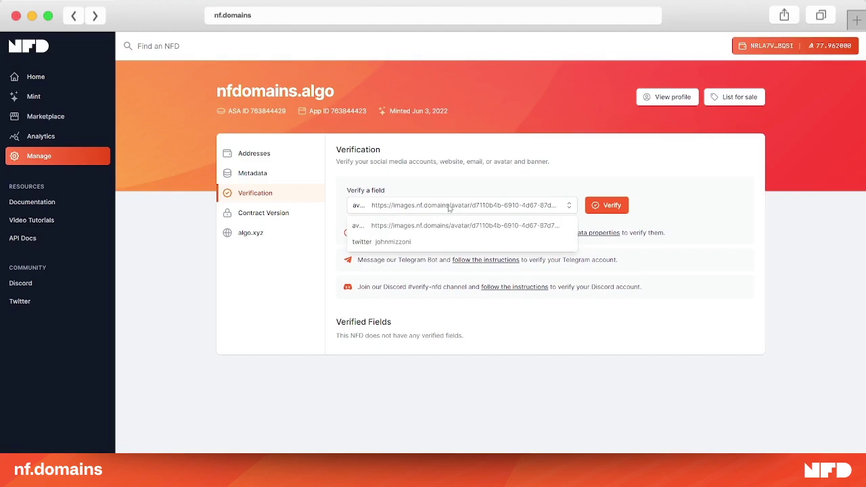
{"action": "left_click", "coordinate": [409, 242]}
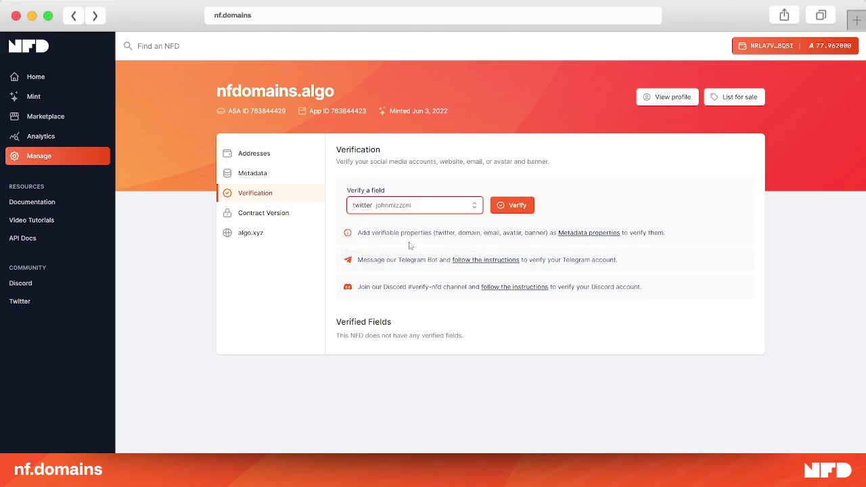
{"action": "left_click", "coordinate": [509, 212]}
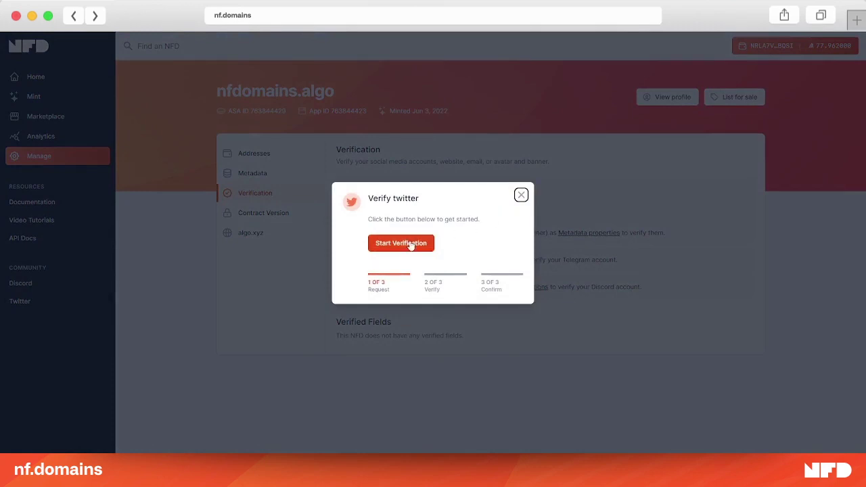
{"action": "left_click", "coordinate": [411, 246]}
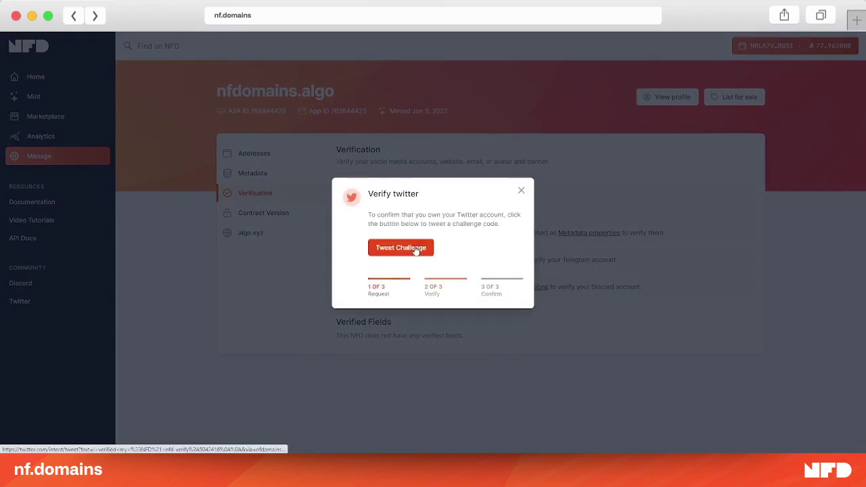
{"action": "left_click", "coordinate": [415, 248]}
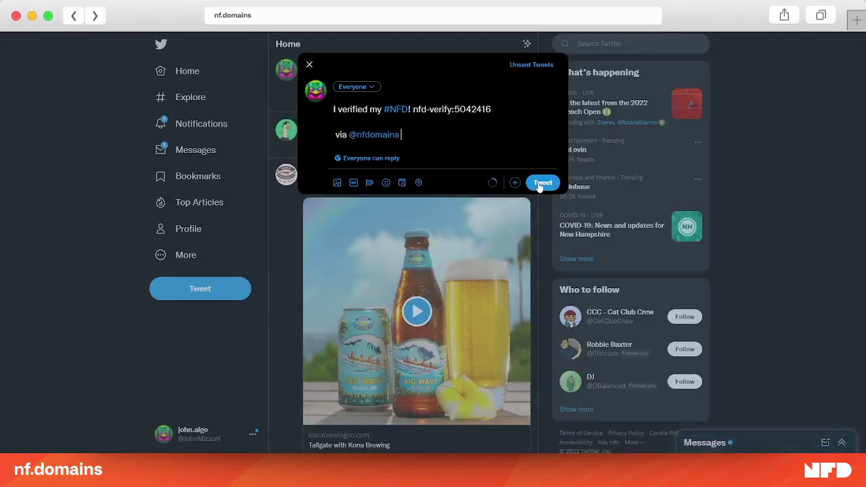
Step: Post the challenge tweet and send it immediately
{"action": "left_click", "coordinate": [542, 183]}
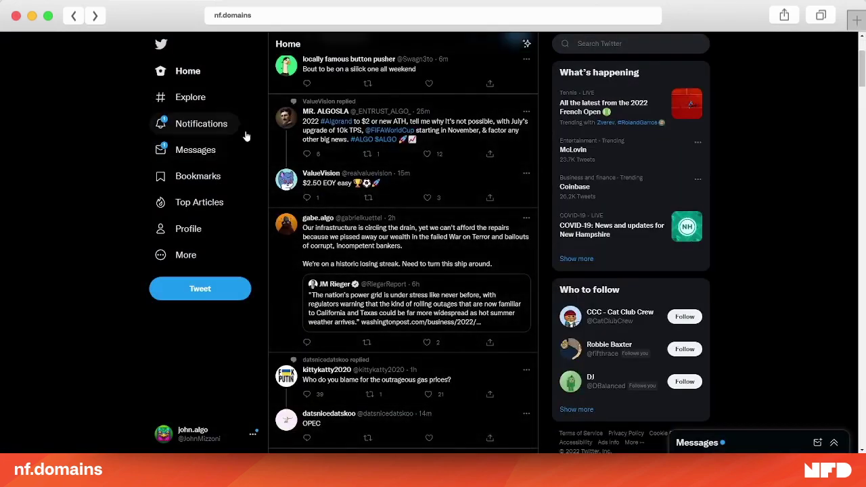
{"action": "left_click", "coordinate": [471, 173]}
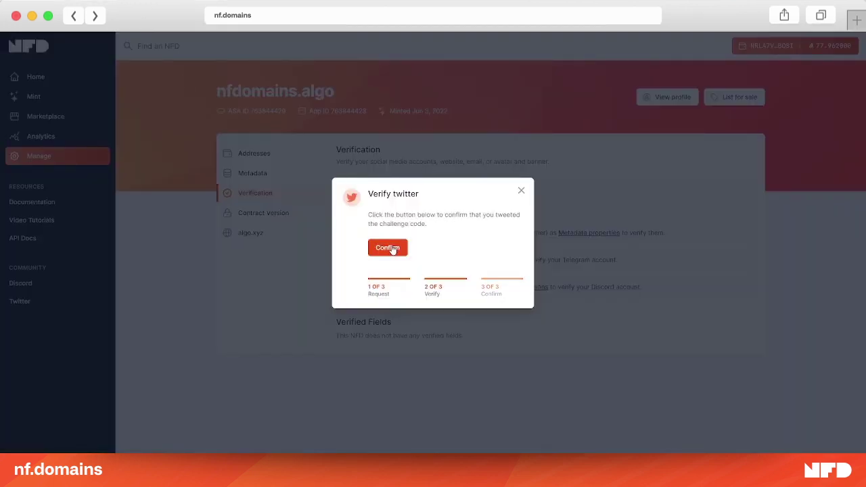
Step: Confirm the posted challenge in the Verify twitter dialog so Twitter shows as verified
{"action": "left_click", "coordinate": [391, 248]}
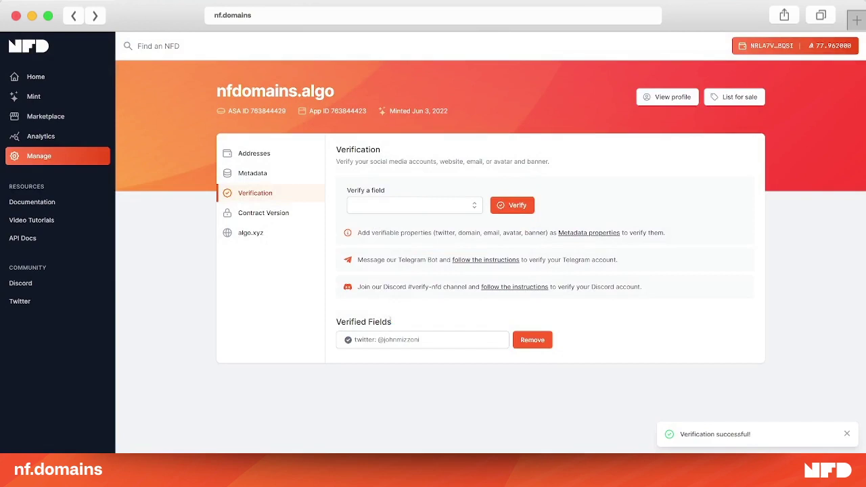
{"action": "left_click_drag", "start_coordinate": [391, 322], "coordinate": [331, 328]}
{"action": "left_click", "coordinate": [439, 329]}
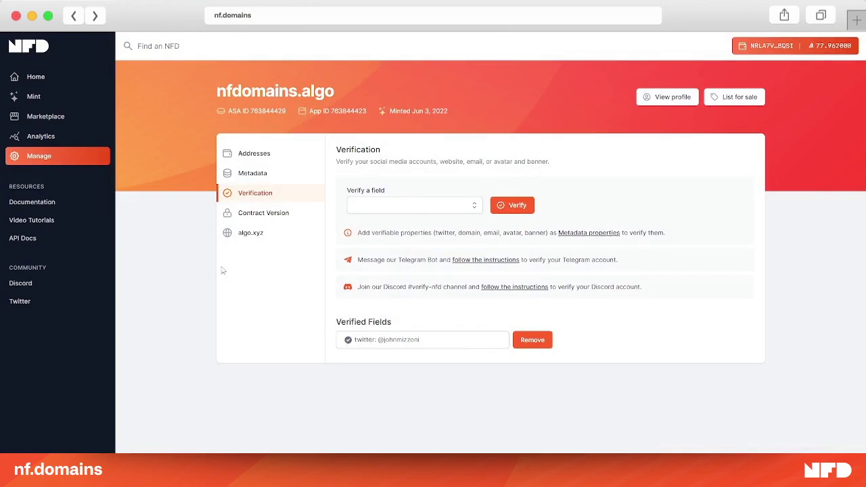
Step: Review the public nfdomains.algo profile, then reopen its metadata for editing at Social Media
{"action": "left_click", "coordinate": [264, 155]}
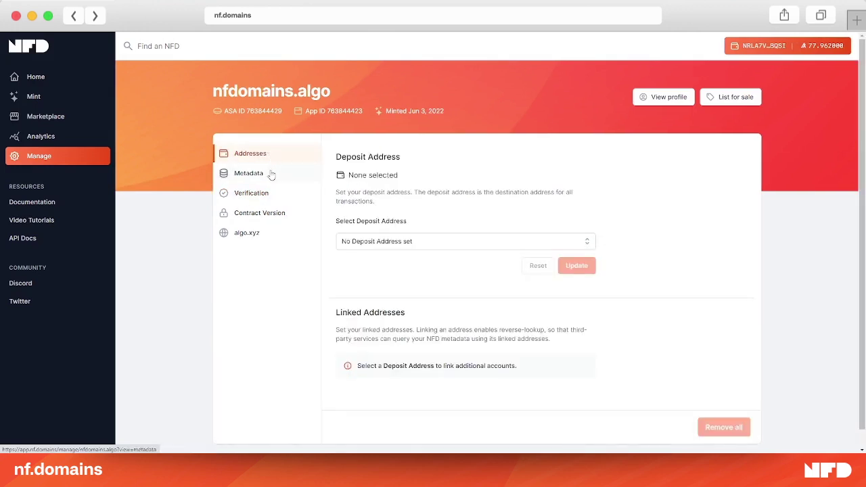
{"action": "left_click", "coordinate": [271, 175]}
{"action": "left_click", "coordinate": [666, 98]}
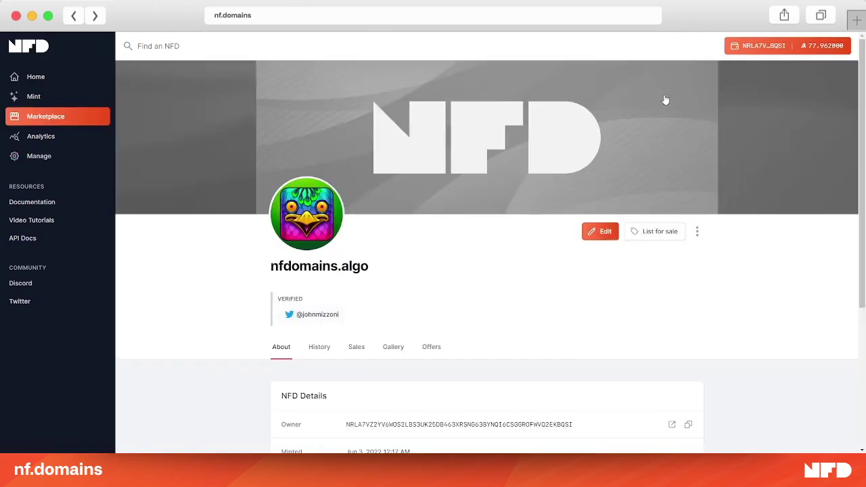
{"action": "scroll", "coordinate": [429, 245], "scroll_direction": "down", "scroll_amount": 2}
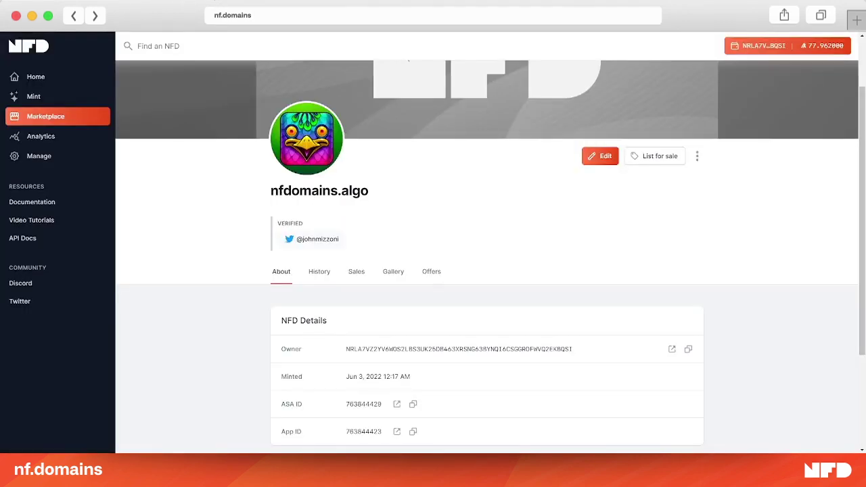
{"action": "scroll", "coordinate": [483, 212], "scroll_direction": "up", "scroll_amount": 2}
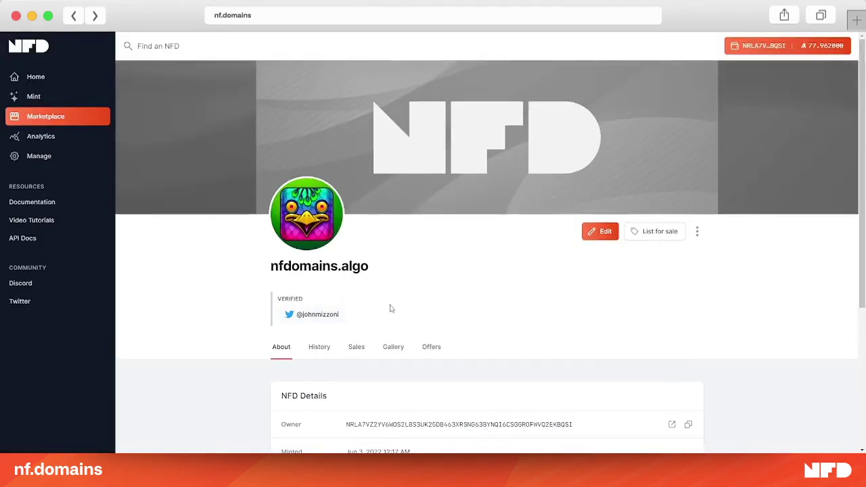
{"action": "left_click", "coordinate": [607, 232]}
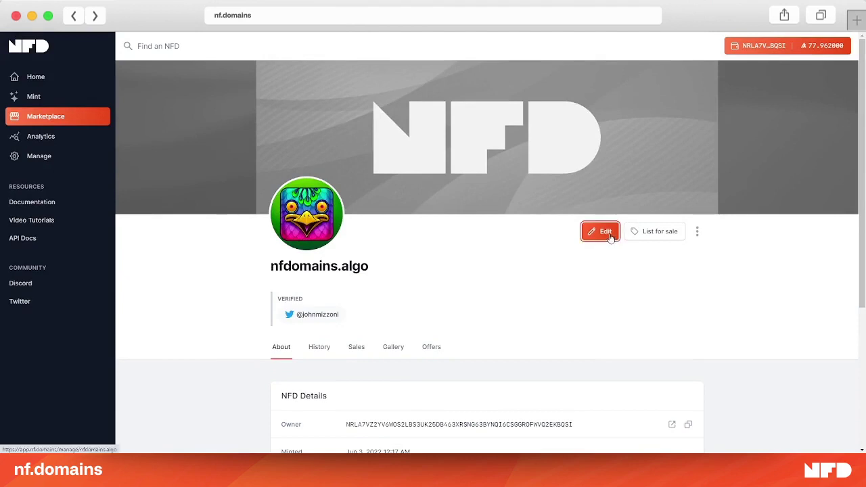
{"action": "scroll", "coordinate": [757, 324], "scroll_direction": "down", "scroll_amount": 8}
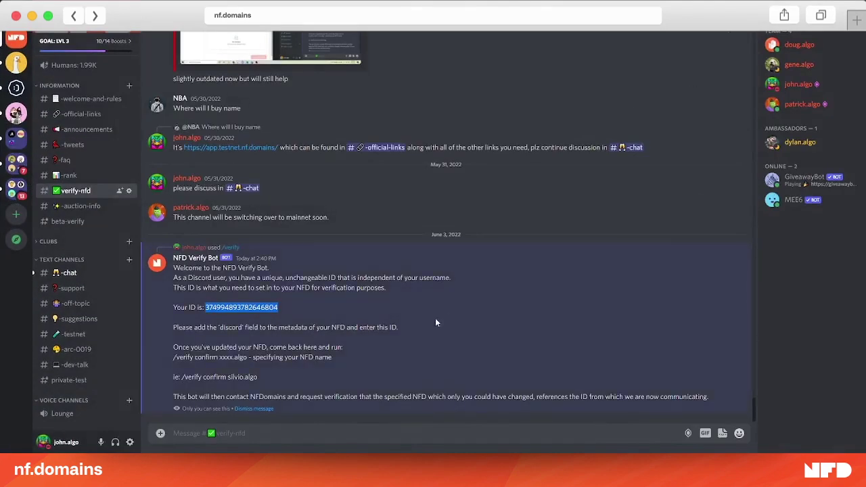
Step: Run /verify get-id in the #verify-nfd channel to request the Discord ID
{"action": "left_click", "coordinate": [336, 432]}
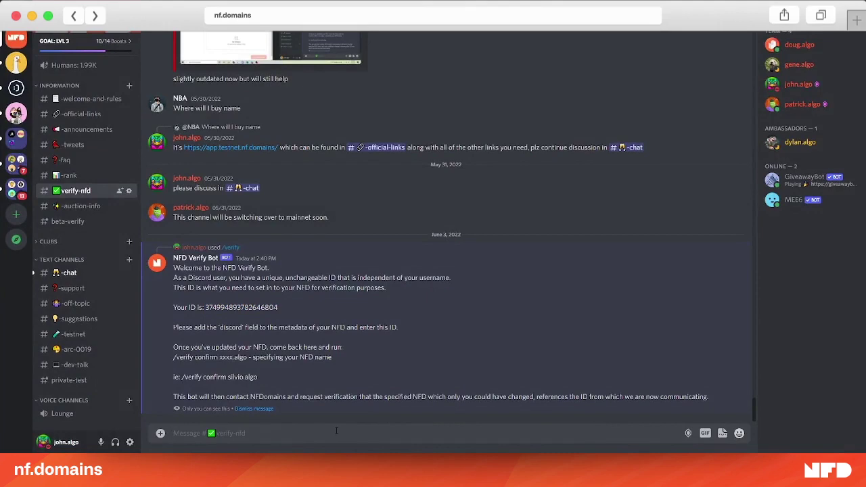
{"action": "scroll", "coordinate": [273, 300], "scroll_direction": "up", "scroll_amount": 5}
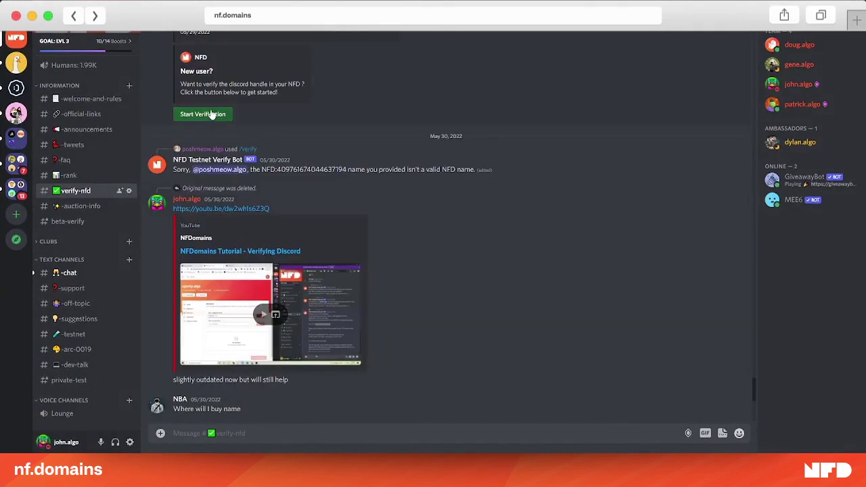
{"action": "scroll", "coordinate": [424, 281], "scroll_direction": "down", "scroll_amount": 5}
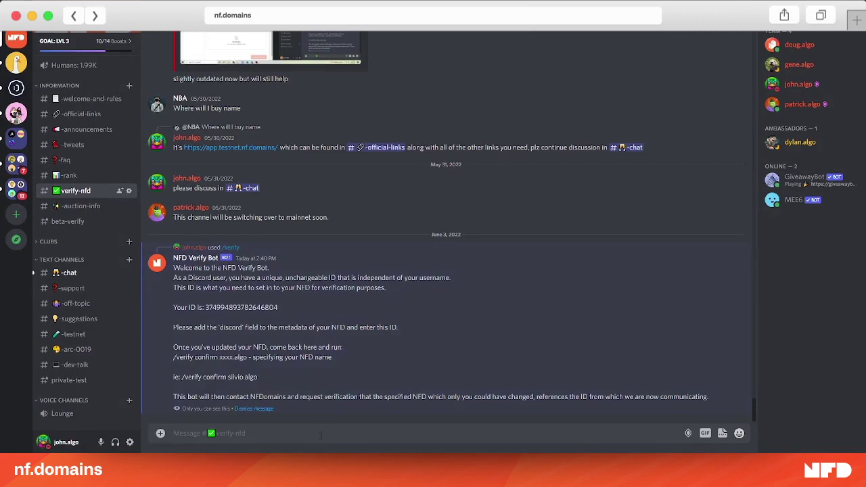
{"action": "type", "text": "/verif"}
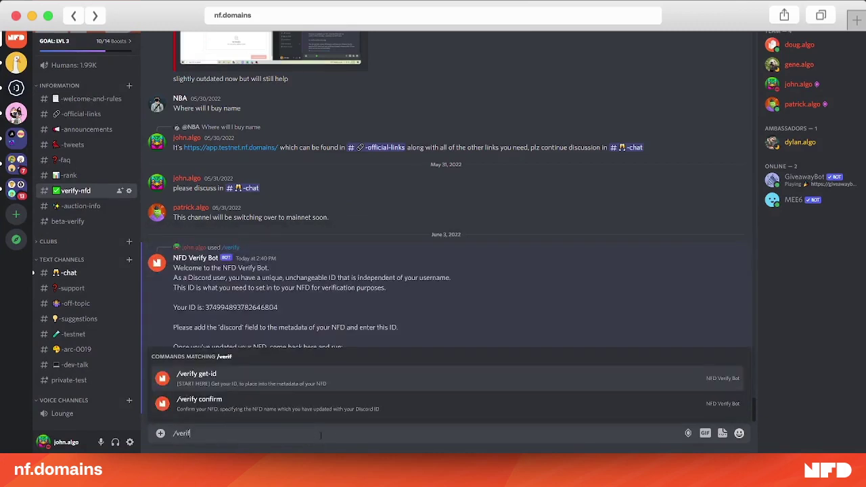
{"action": "key", "text": "Tab"}
{"action": "key", "text": "Return"}
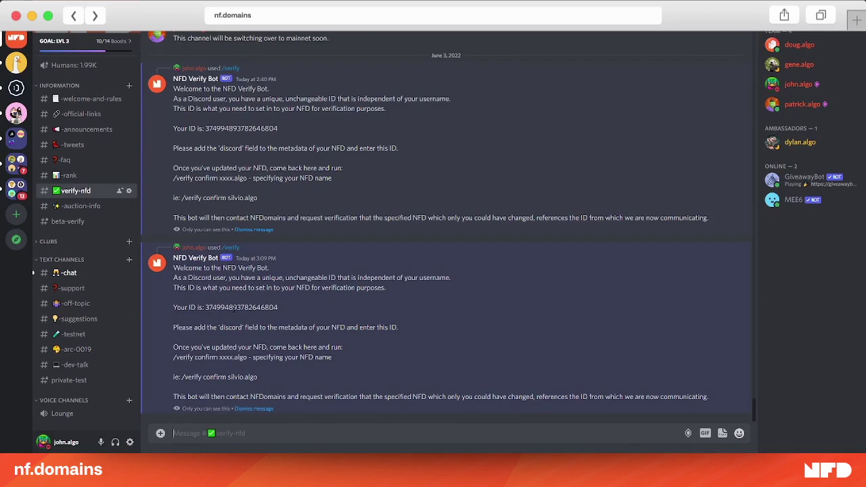
Step: Copy the Discord ID from the NFD Verify Bot's reply
{"action": "double_click", "coordinate": [235, 308]}
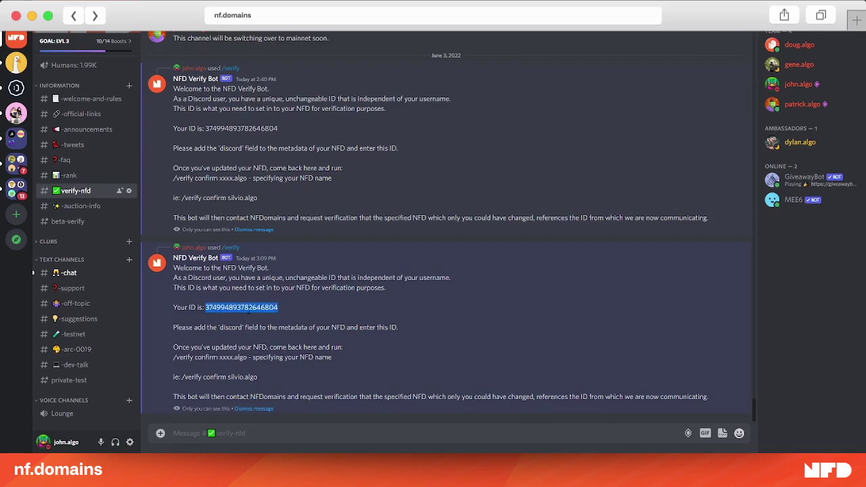
{"action": "right_click", "coordinate": [245, 308]}
{"action": "left_click", "coordinate": [280, 339]}
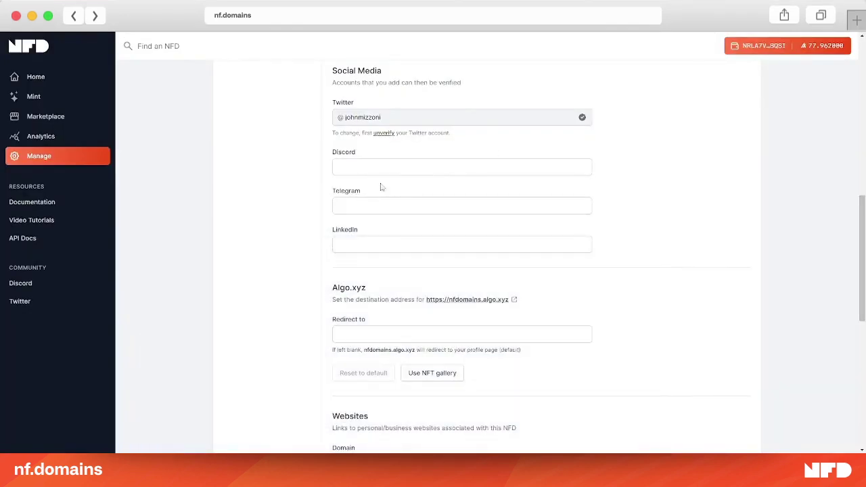
Step: Paste the Discord ID into the Discord field and save the metadata update on chain
{"action": "left_click", "coordinate": [382, 167]}
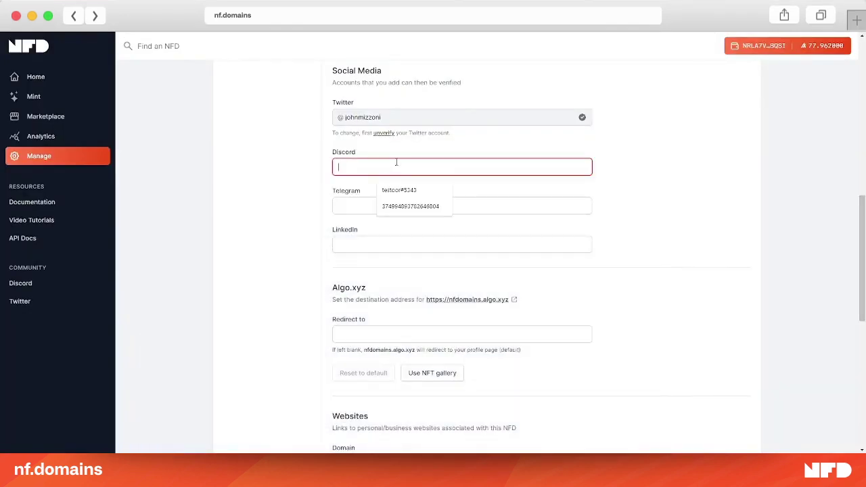
{"action": "key", "text": "ctrl+v"}
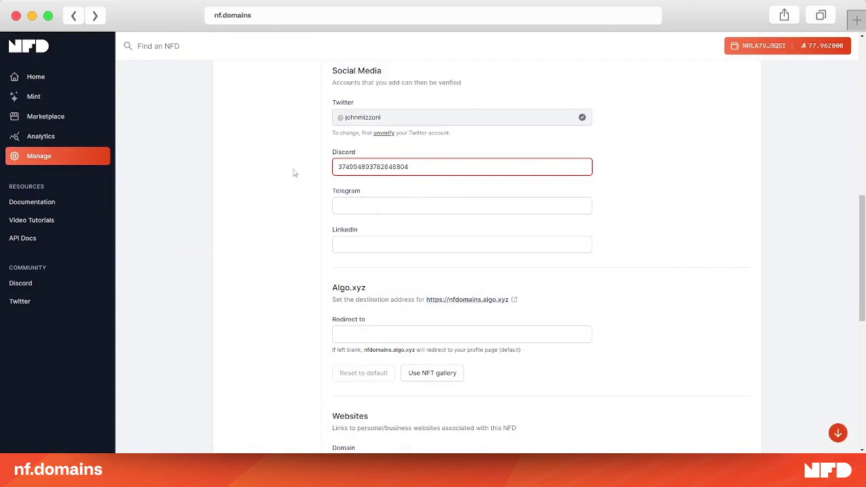
{"action": "scroll", "coordinate": [503, 169], "scroll_direction": "down", "scroll_amount": 5}
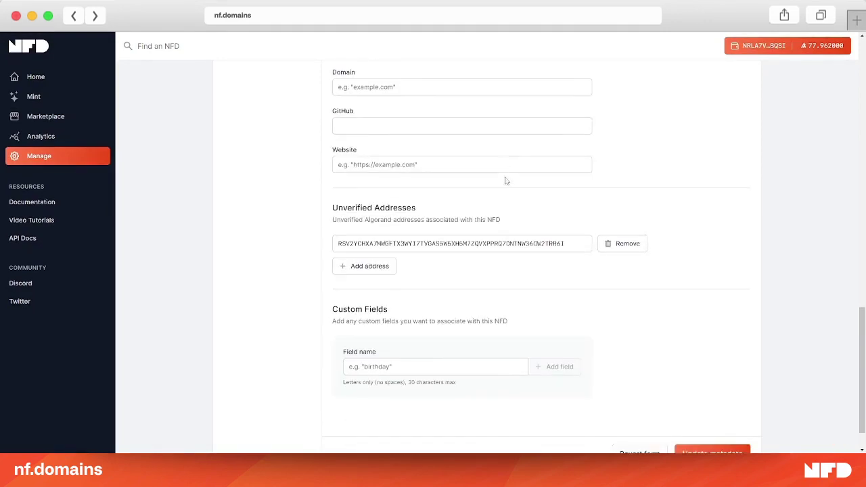
{"action": "left_click", "coordinate": [716, 417]}
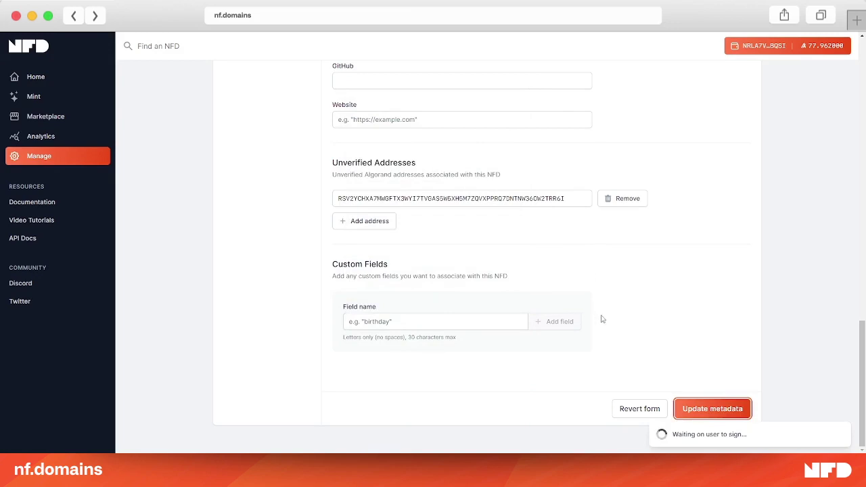
{"action": "scroll", "coordinate": [605, 318], "scroll_direction": "up", "scroll_amount": 7}
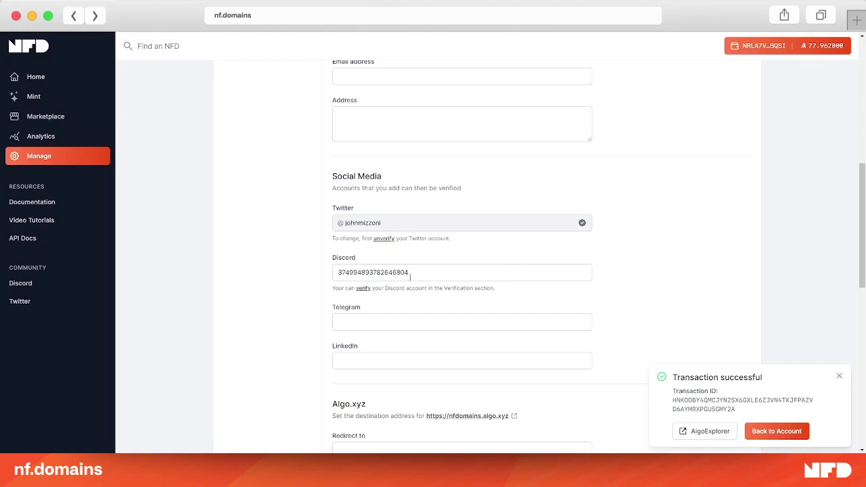
{"action": "right_click", "coordinate": [347, 272]}
{"action": "left_click", "coordinate": [309, 269]}
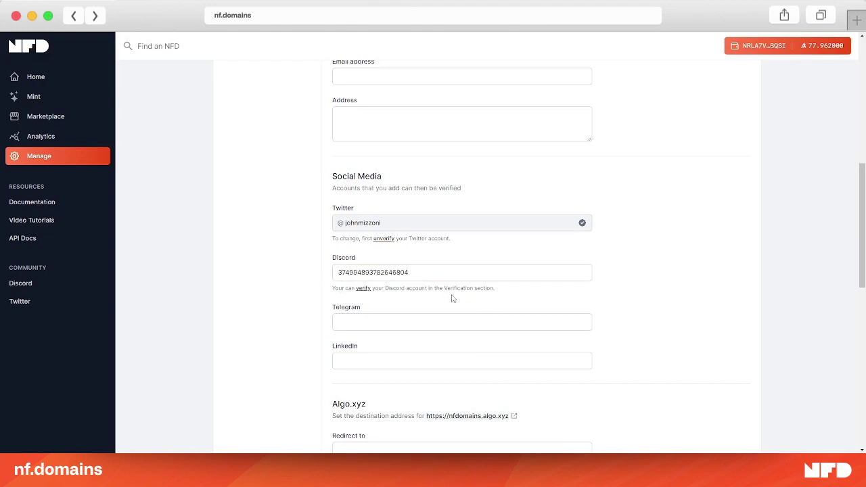
{"action": "scroll", "coordinate": [494, 266], "scroll_direction": "up", "scroll_amount": 2}
{"action": "scroll", "coordinate": [443, 332], "scroll_direction": "down", "scroll_amount": 3}
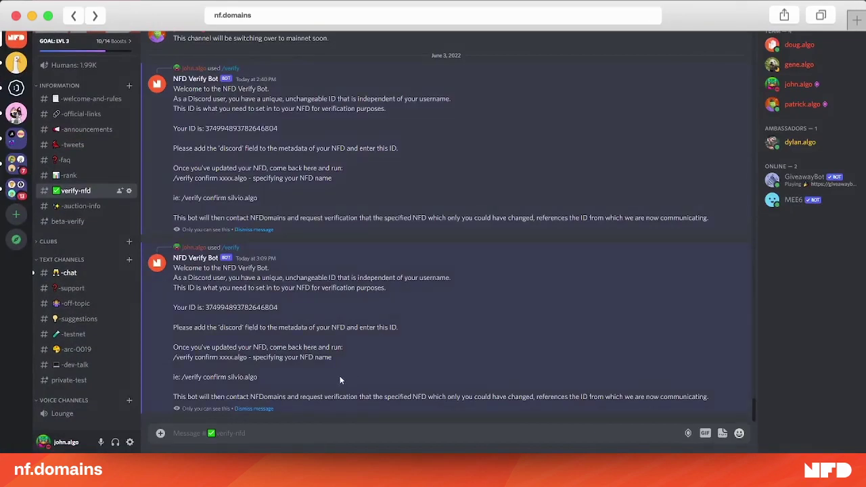
Step: Run /verify confirm with the nfd option set to nfdomains.algo
{"action": "type", "text": "/verify"}
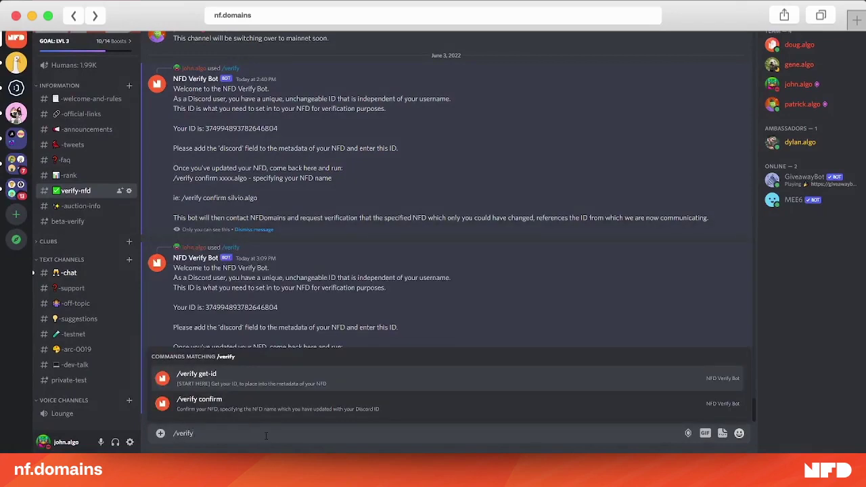
{"action": "key", "text": "Down"}
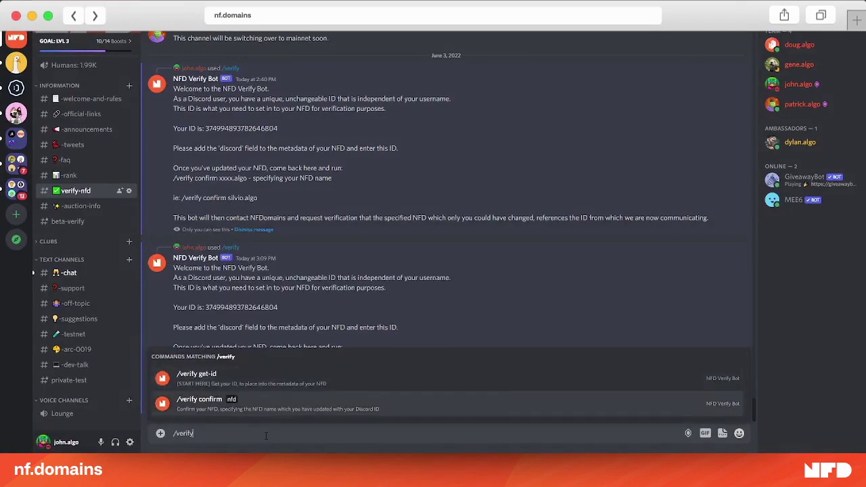
{"action": "key", "text": "Return"}
{"action": "type", "text": "nfdomains.algo"}
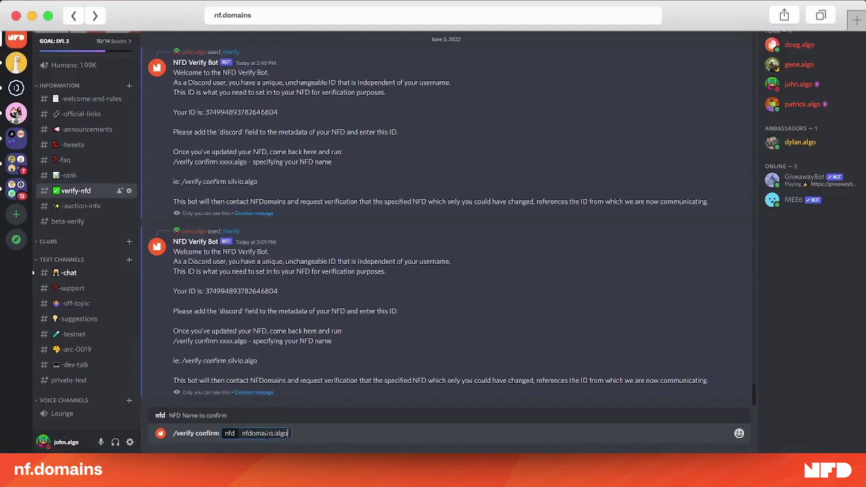
{"action": "key", "text": "Return"}
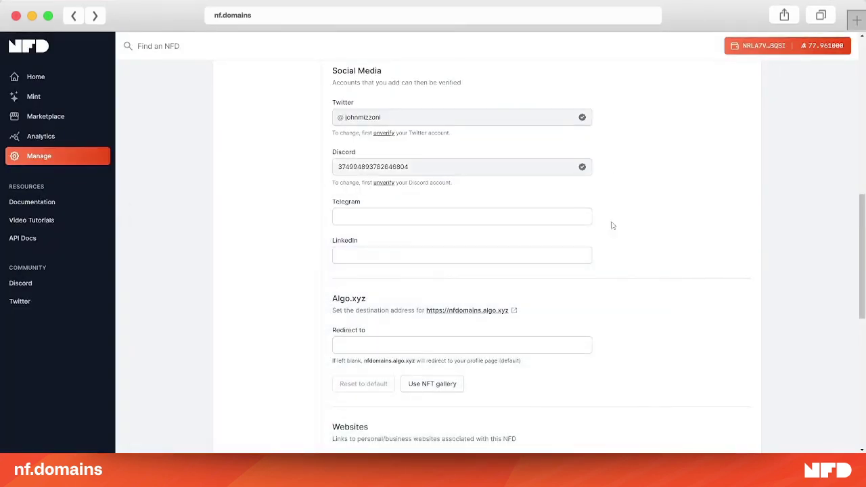
Step: Check the verified Twitter and Discord fields under Verification, then open the public nfdomains.algo profile
{"action": "scroll", "coordinate": [612, 226], "scroll_direction": "up", "scroll_amount": 10}
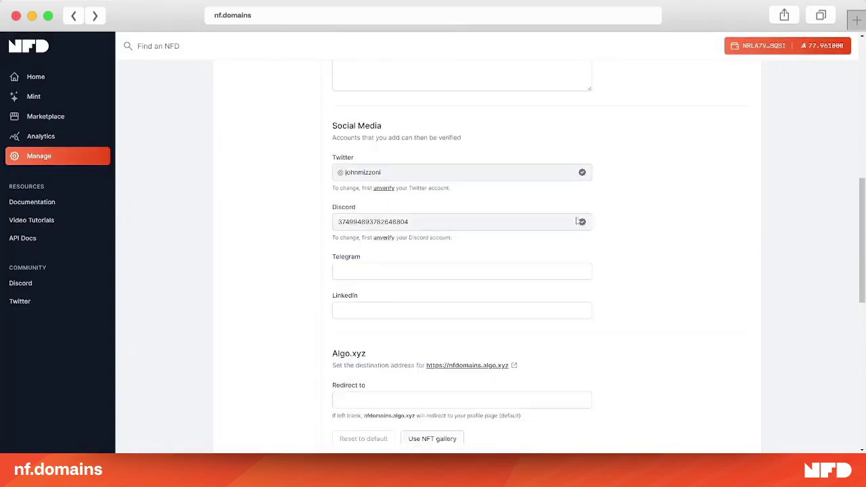
{"action": "scroll", "coordinate": [263, 192], "scroll_direction": "down", "scroll_amount": 15}
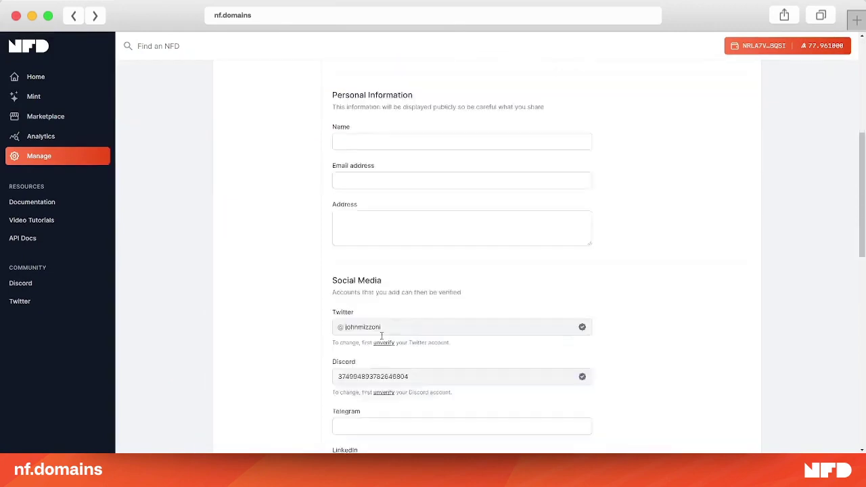
{"action": "scroll", "coordinate": [375, 321], "scroll_direction": "up", "scroll_amount": 5}
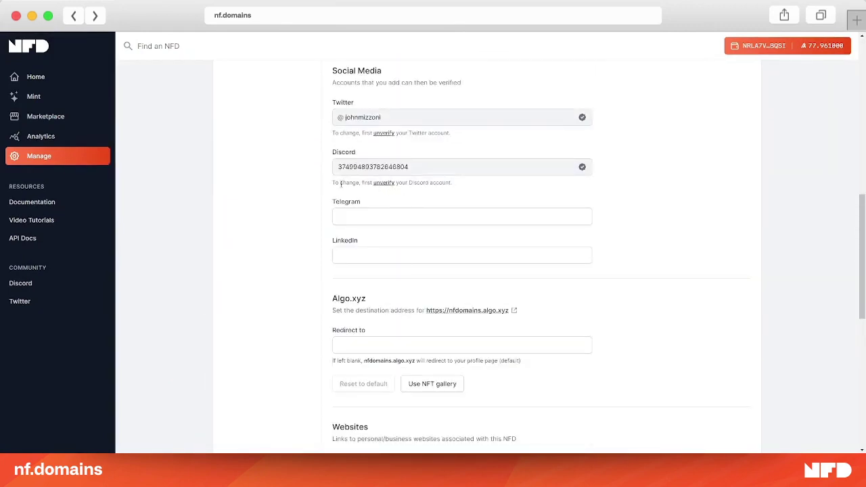
{"action": "scroll", "coordinate": [480, 165], "scroll_direction": "up", "scroll_amount": 10}
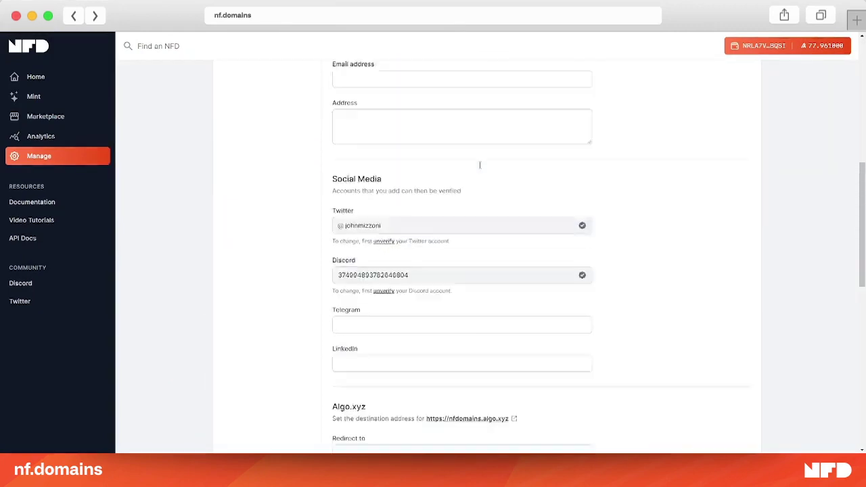
{"action": "left_click", "coordinate": [242, 195]}
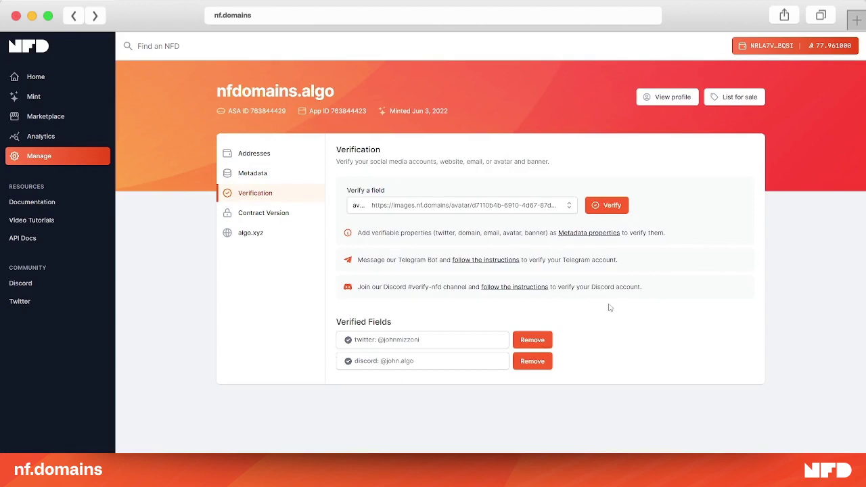
{"action": "left_click", "coordinate": [673, 100]}
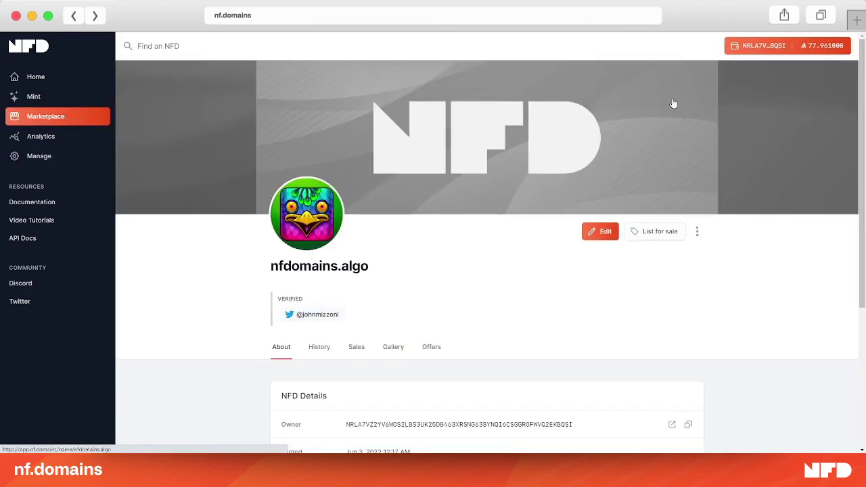
{"action": "scroll", "coordinate": [702, 282], "scroll_direction": "down", "scroll_amount": 3}
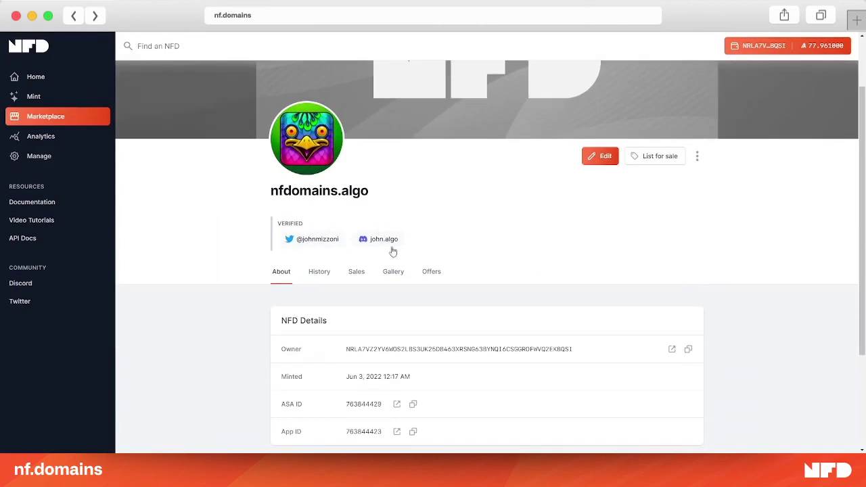